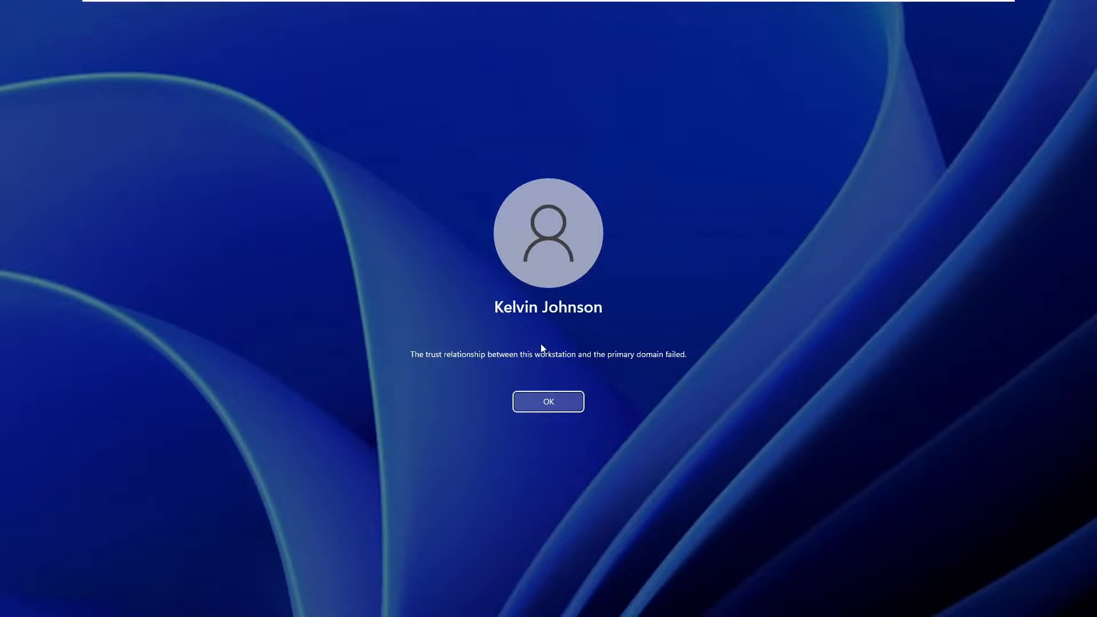
Retry the domain account sign-in on C001, confirming it fails with the trust-relationship error.
left_click(547, 406)
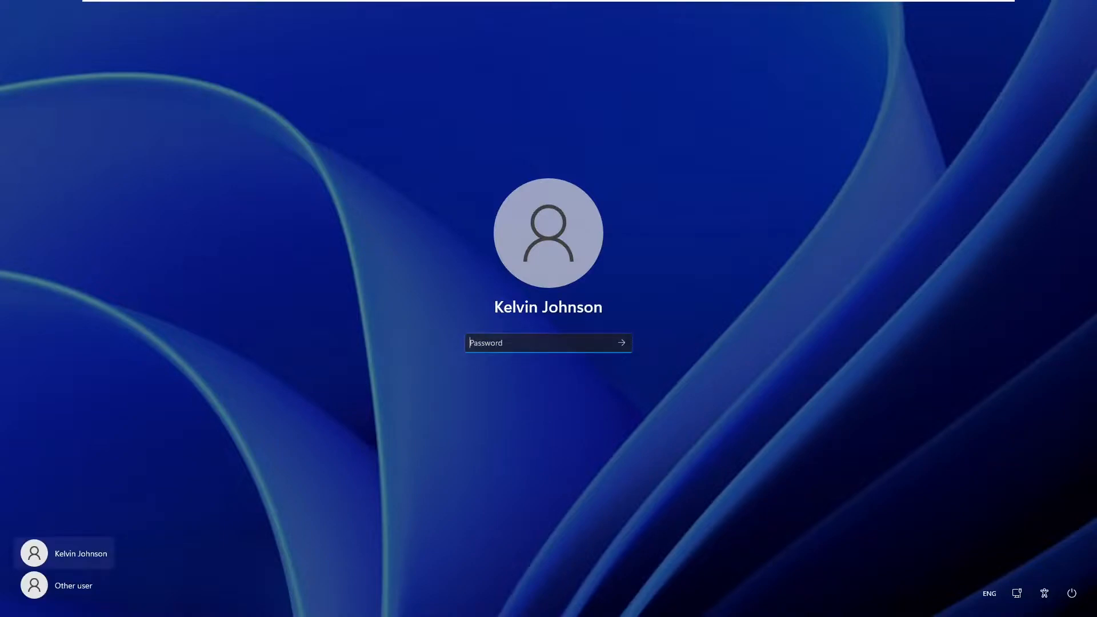
type("*****************")
key("Return")
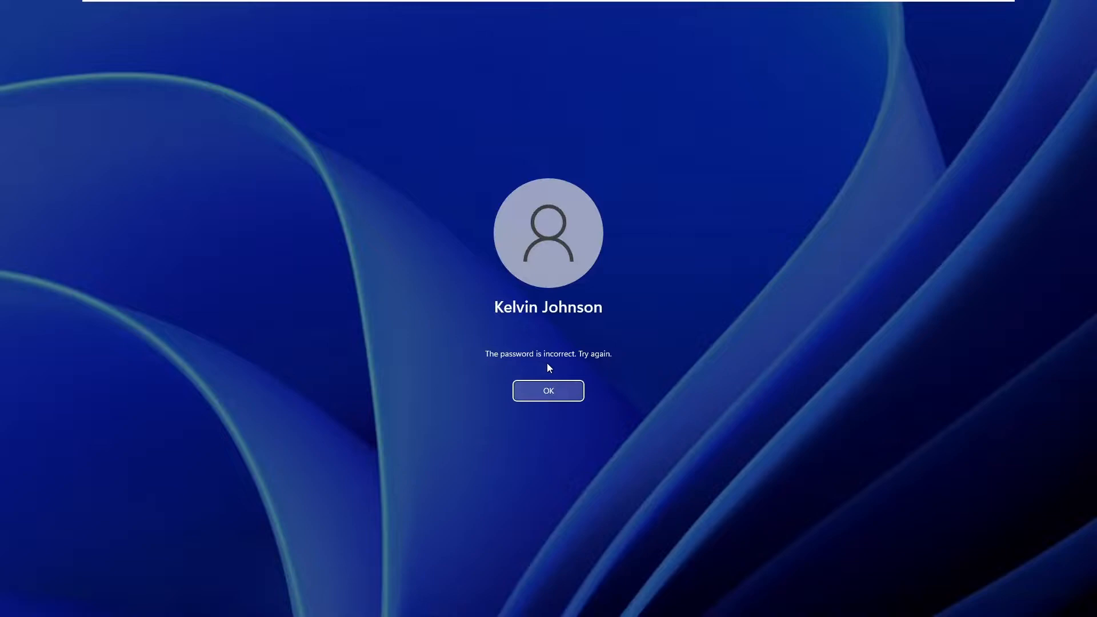
left_click(539, 394)
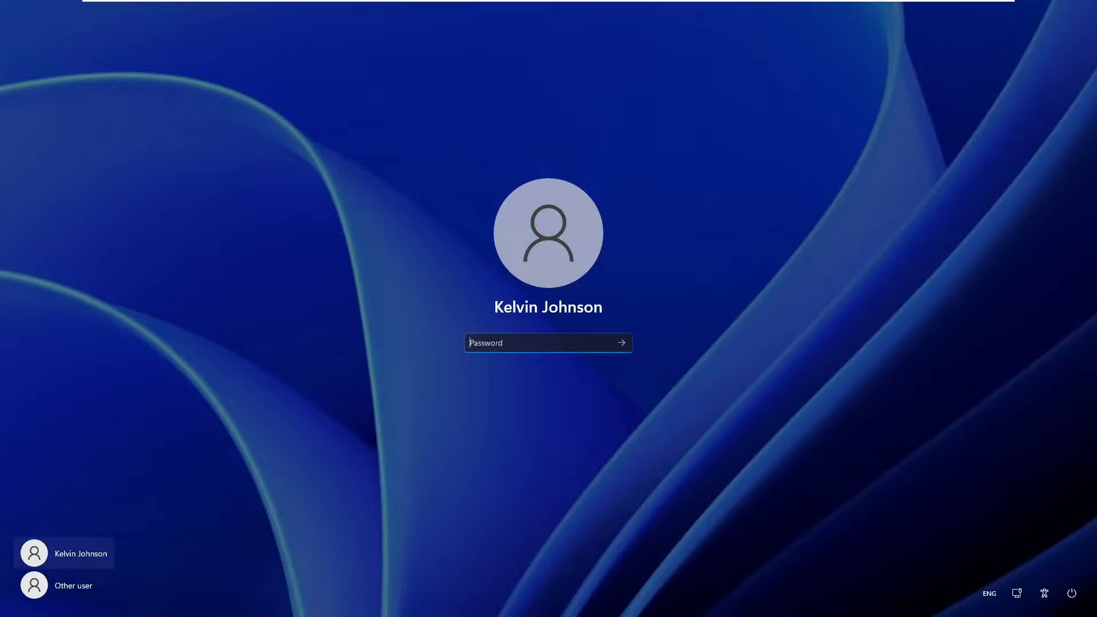
type("*******")
key("Return")
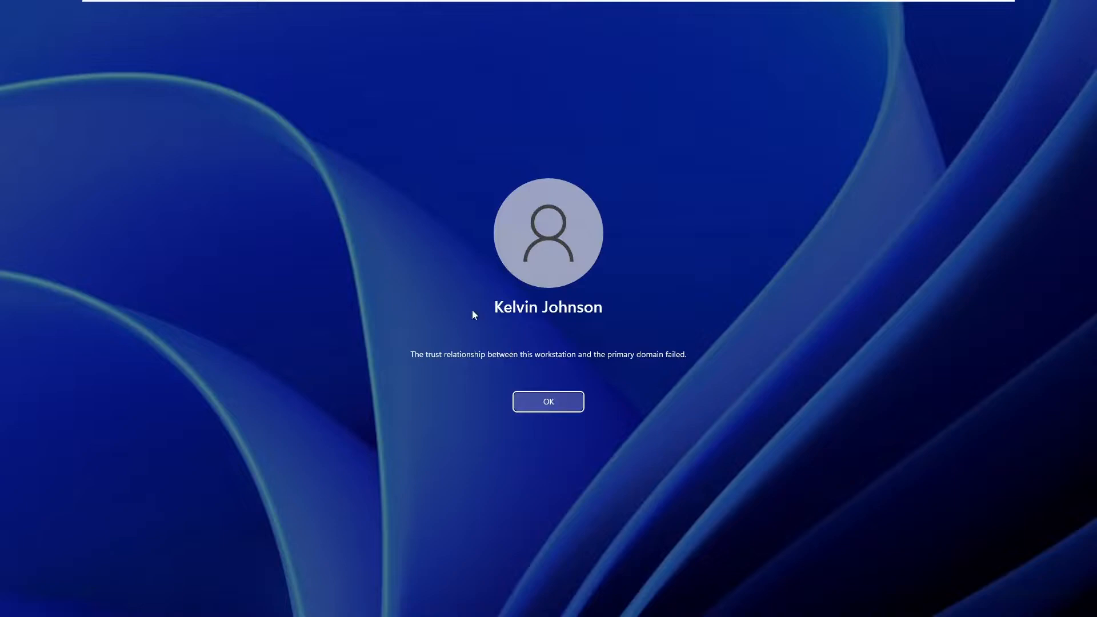
left_click(549, 403)
Begin an Other user sign-in with the '.\' local prefix, then switch to DC0001.
left_click(76, 586)
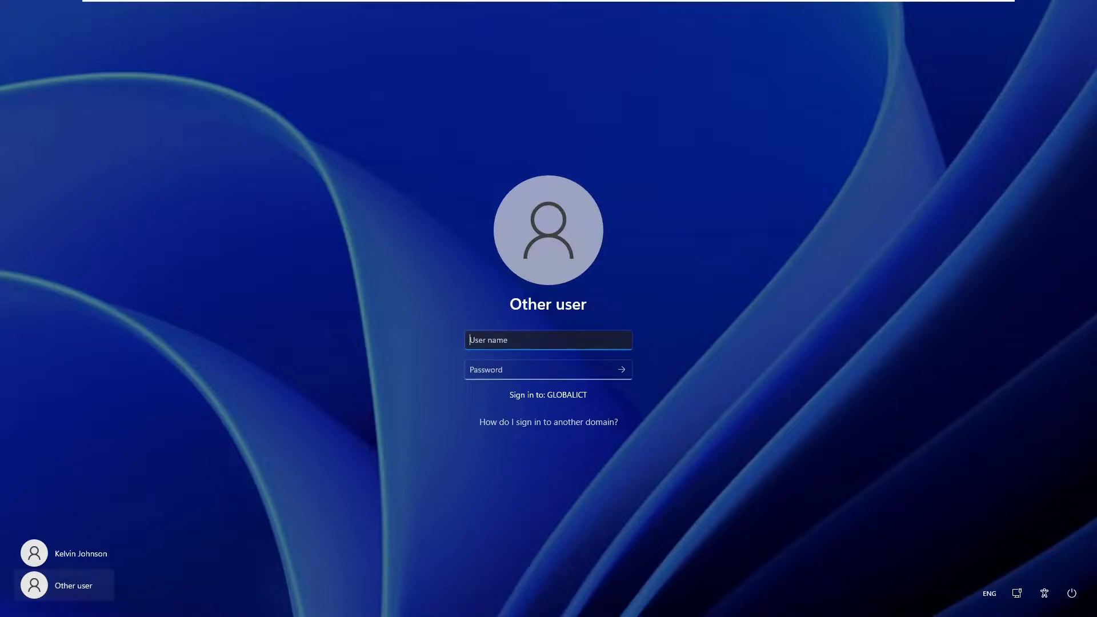
type(".\\")
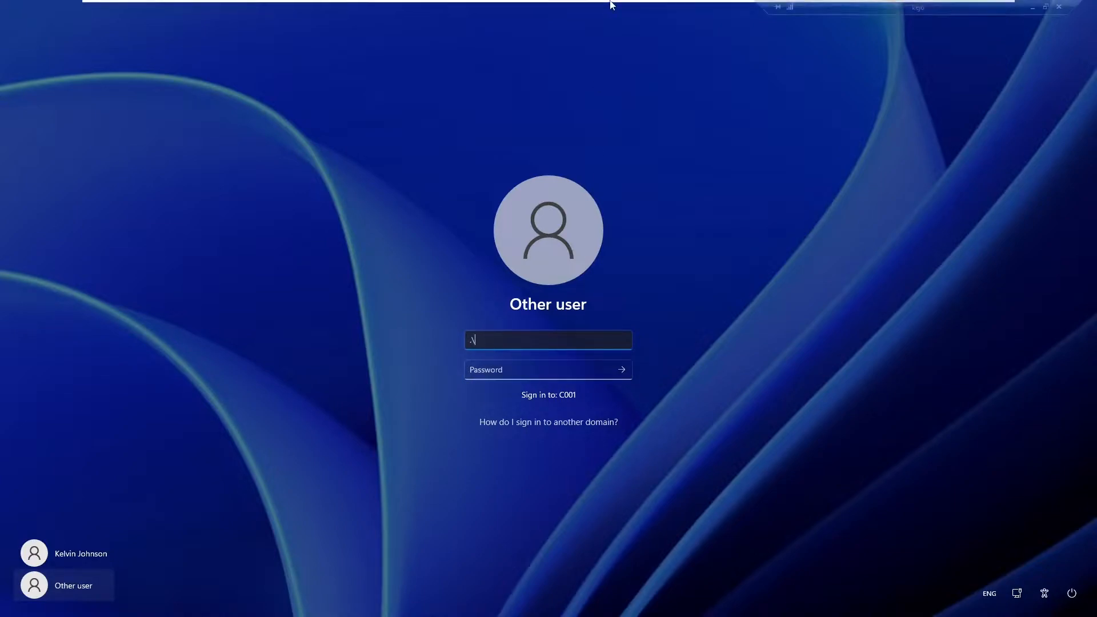
left_click(557, 8)
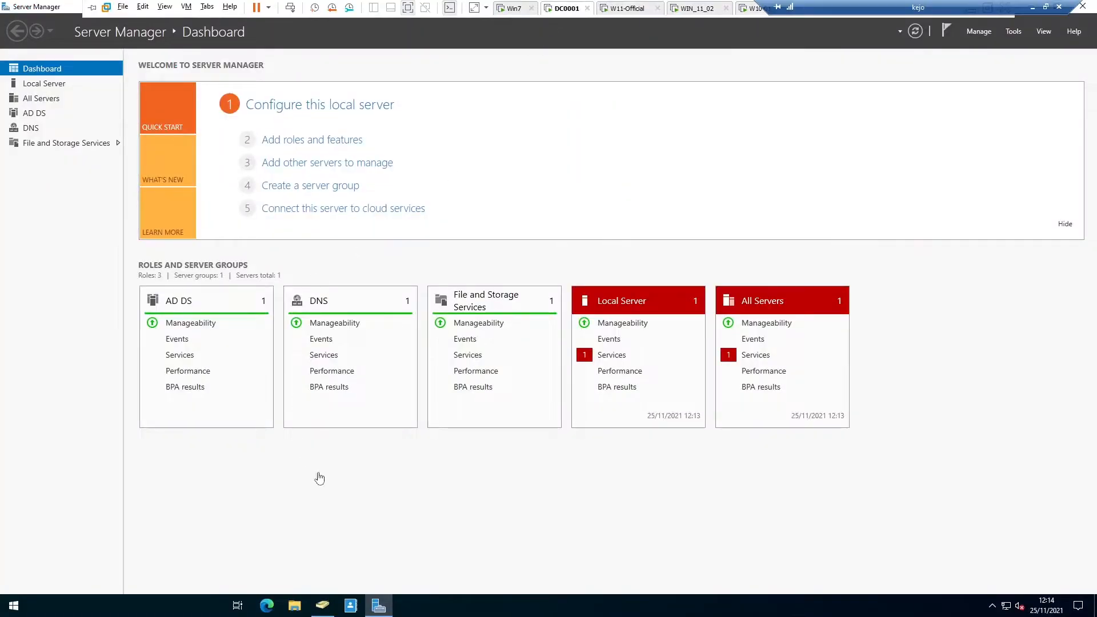
In Active Directory Users and Computers, open Properties for C001 under GLOBALICT > Computers > Desktops.
left_click(323, 605)
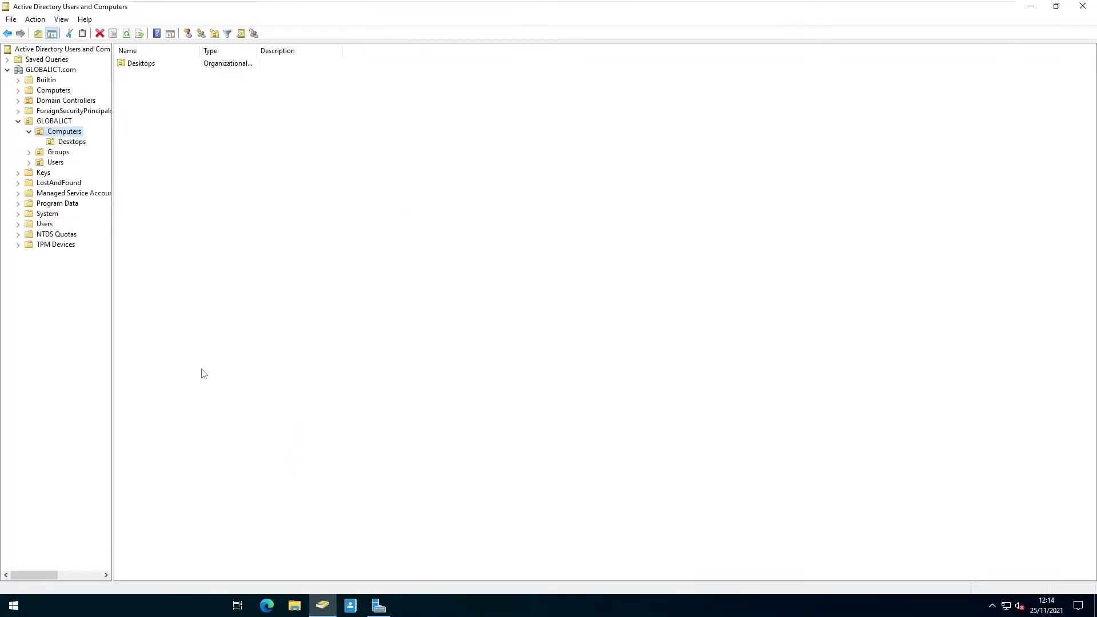
left_click(66, 141)
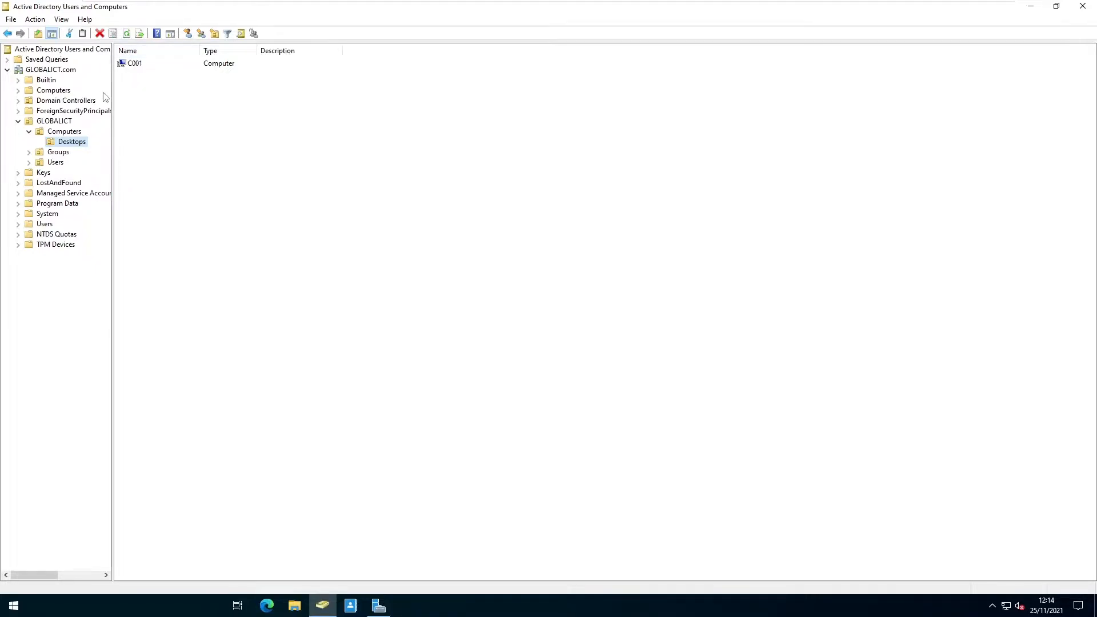
left_click(133, 64)
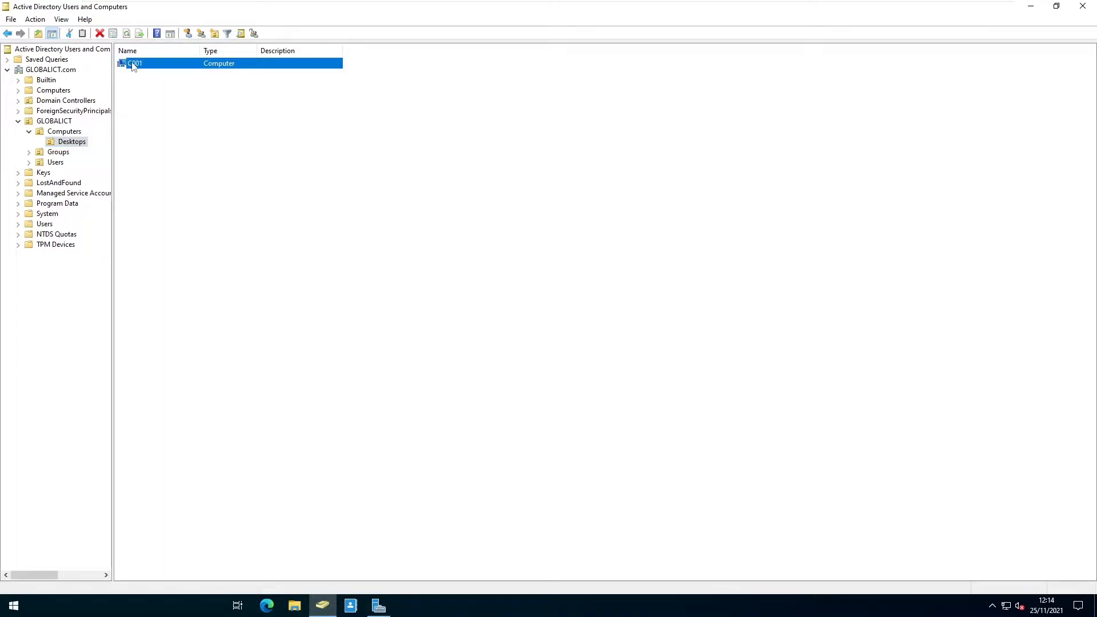
right_click(131, 63)
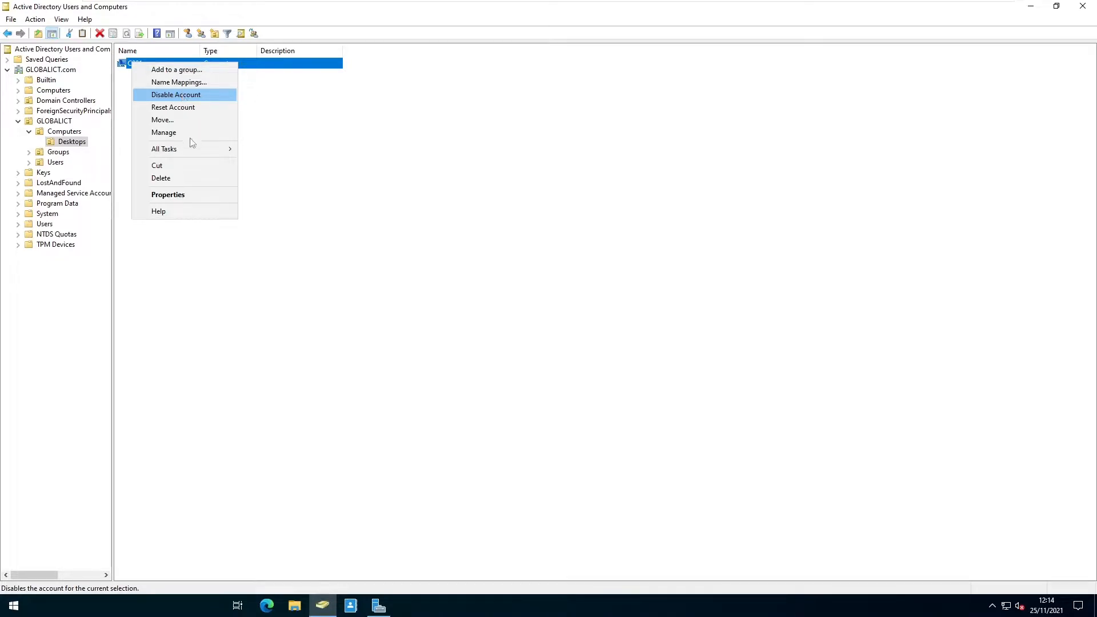
left_click(177, 194)
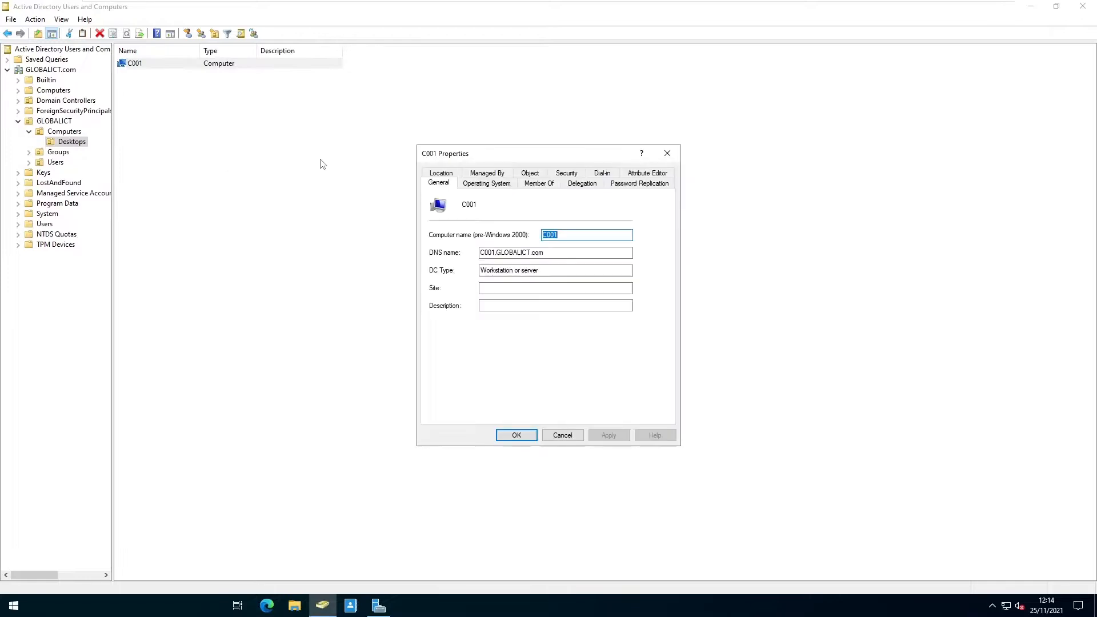
Filter C001's Attribute Editor to valued attributes, check lastLogon 25/11/2021 11:48:24, then close Properties.
left_click(647, 173)
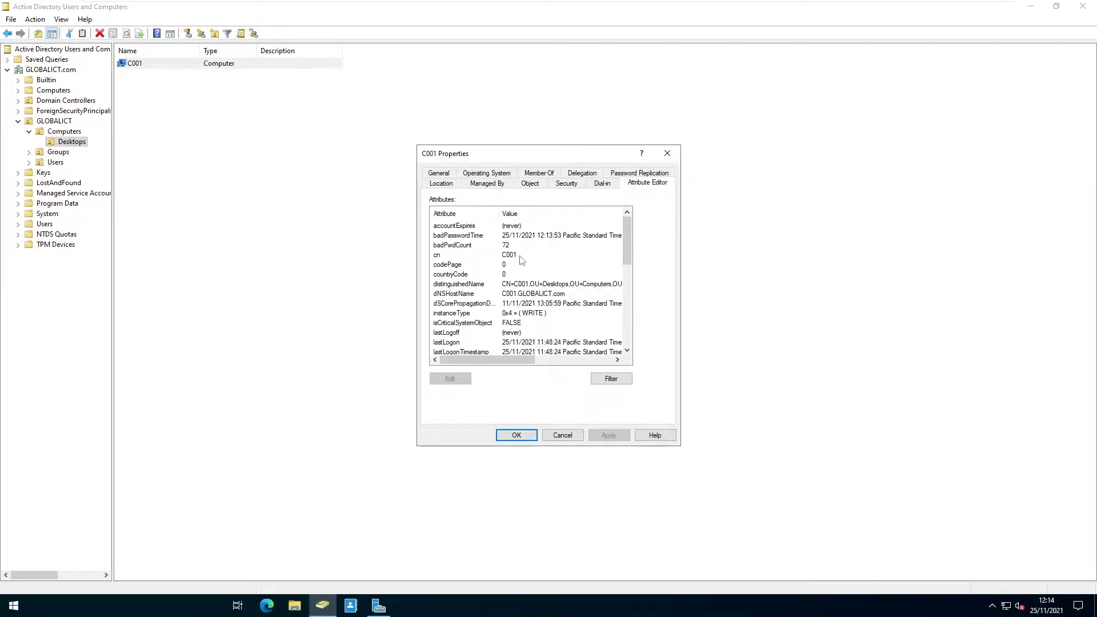
left_click(599, 380)
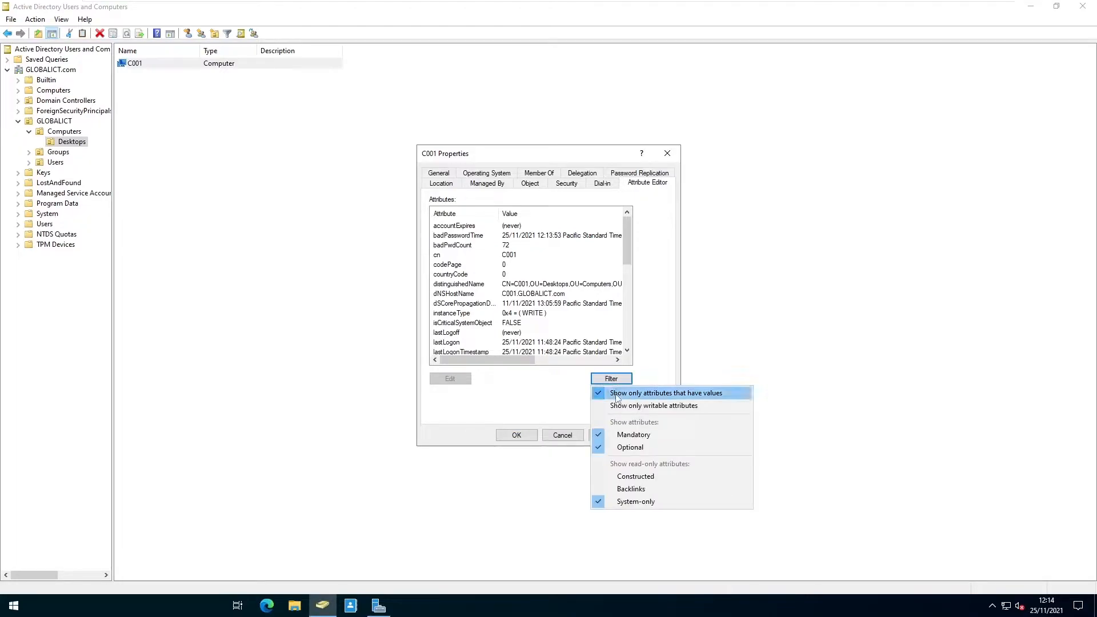
left_click(616, 394)
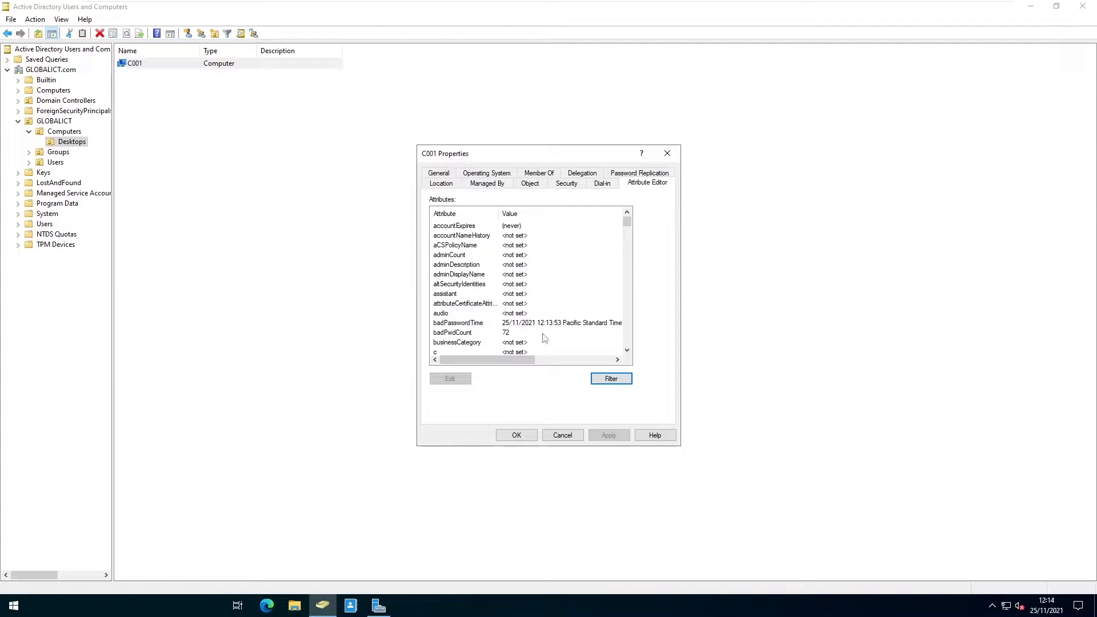
left_click(613, 380)
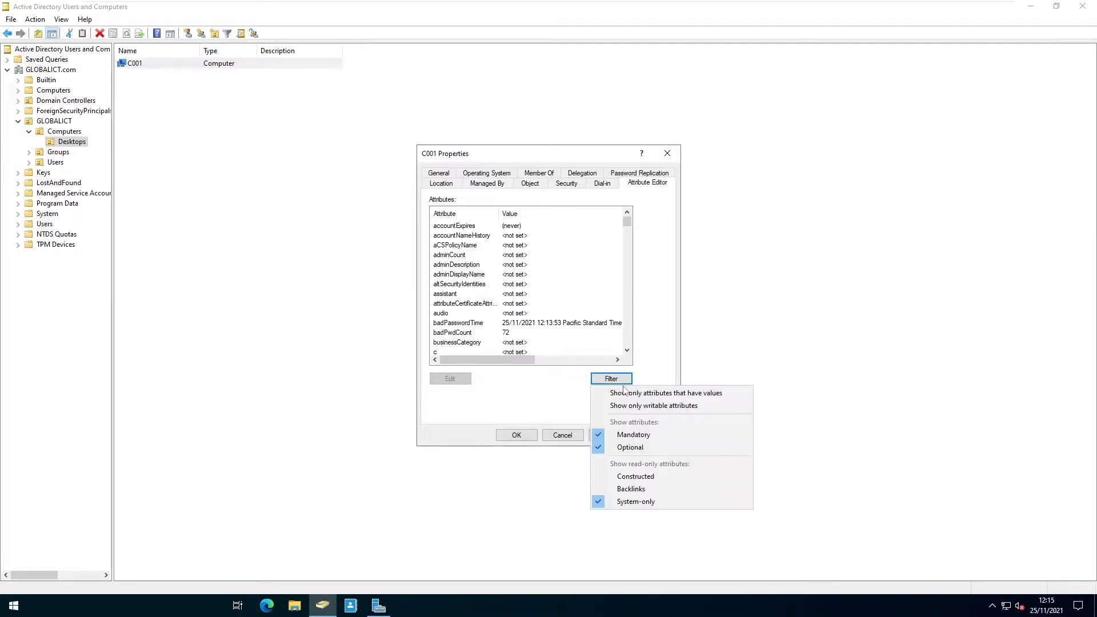
left_click(669, 395)
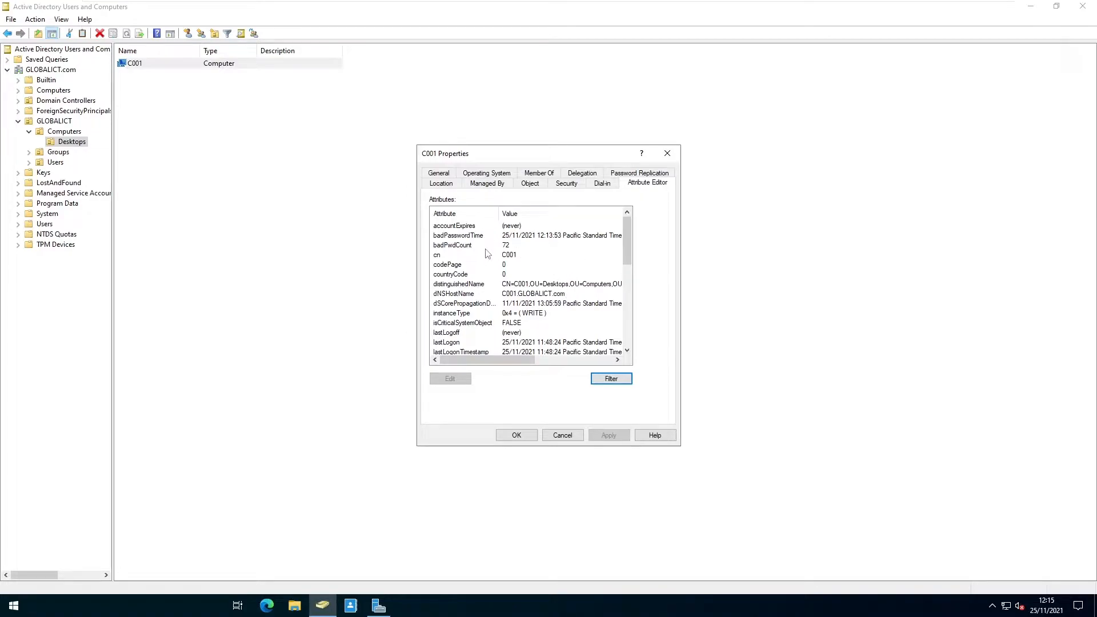
scroll(480, 285, "down", 2)
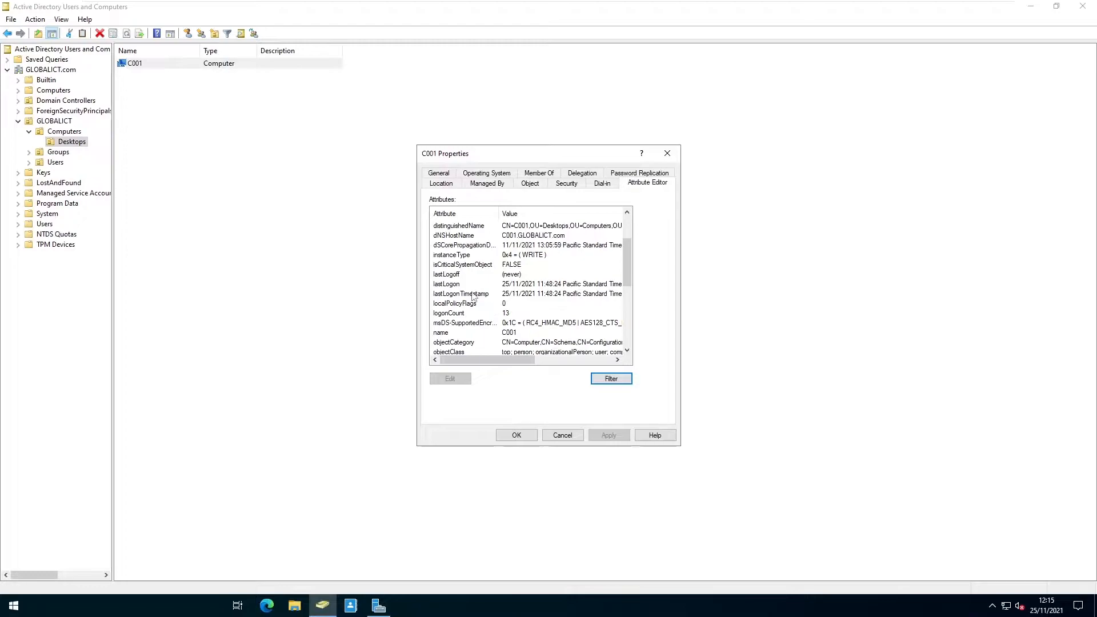
left_click(458, 286)
left_click(458, 286)
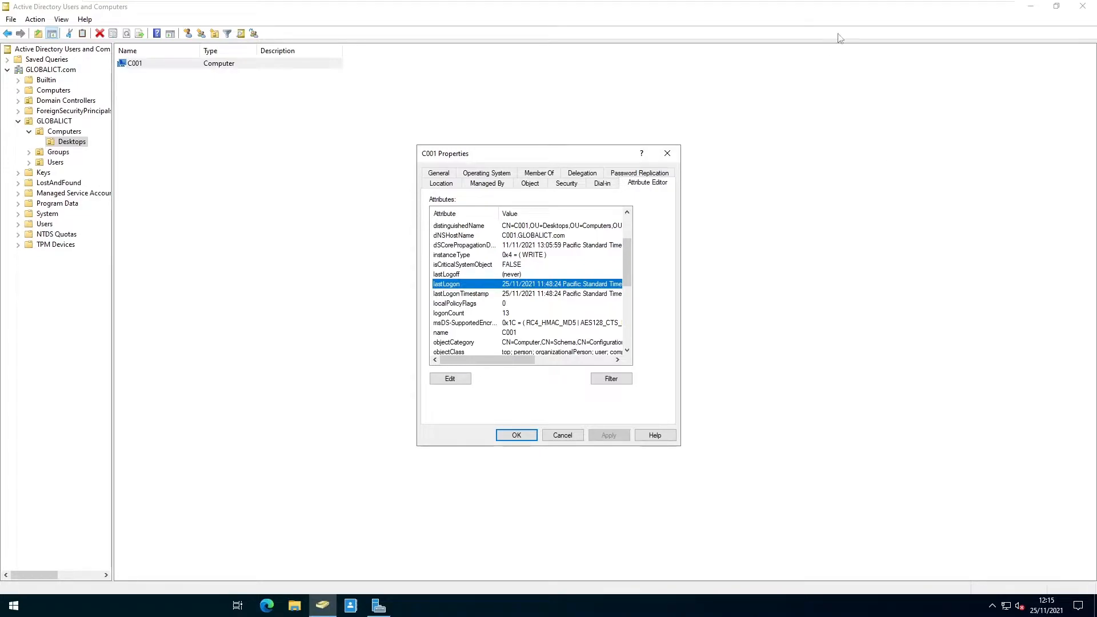
left_click(667, 153)
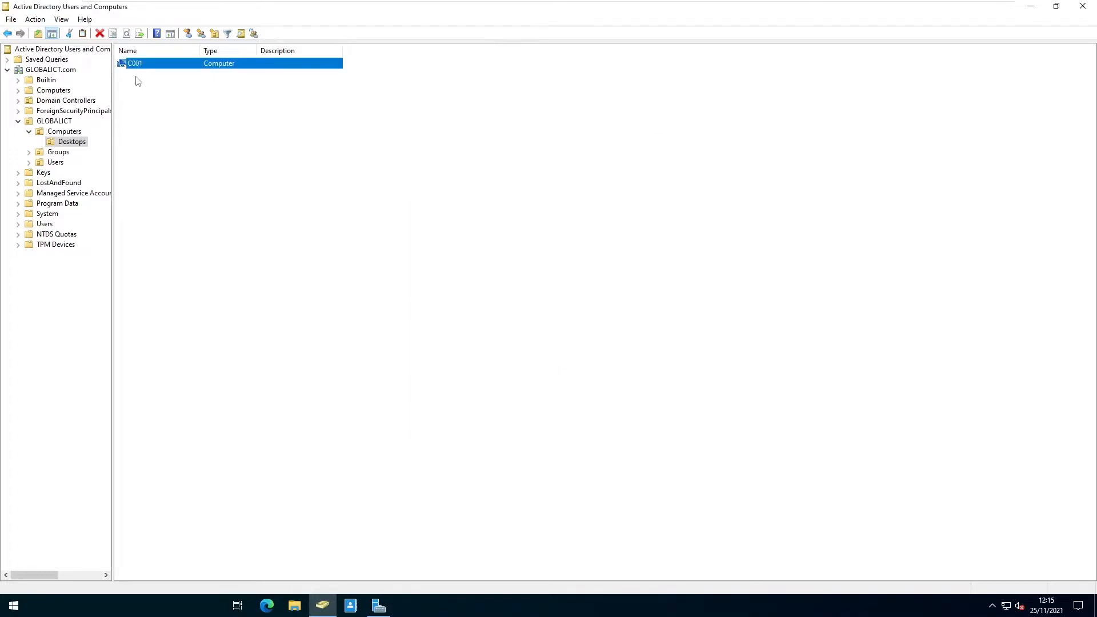
Reset the C001 computer account and acknowledge the success message.
right_click(136, 63)
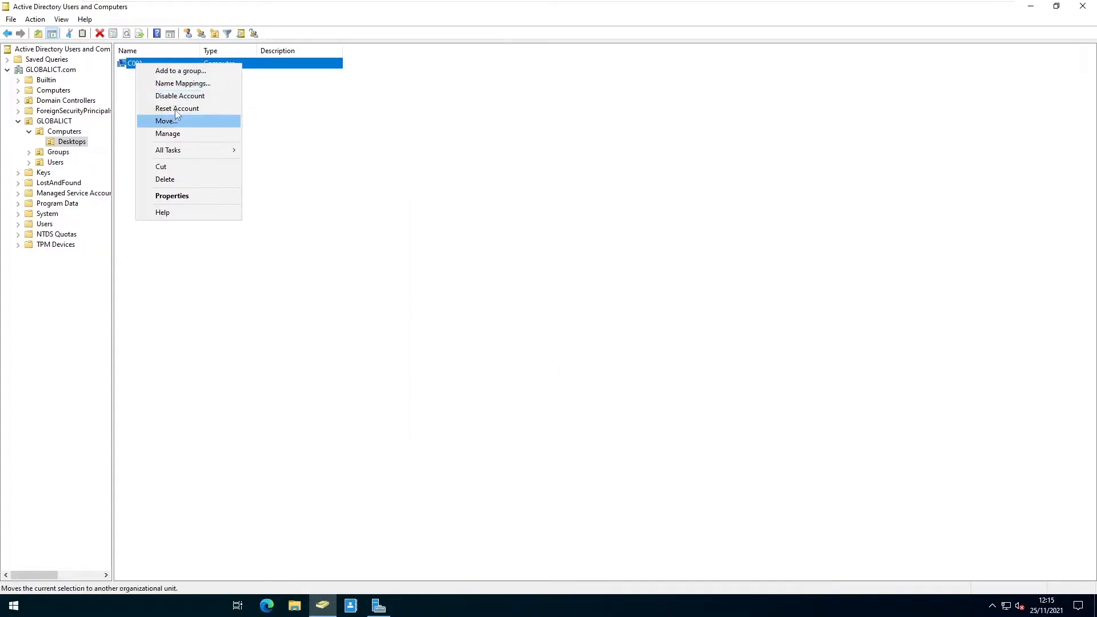
left_click(177, 110)
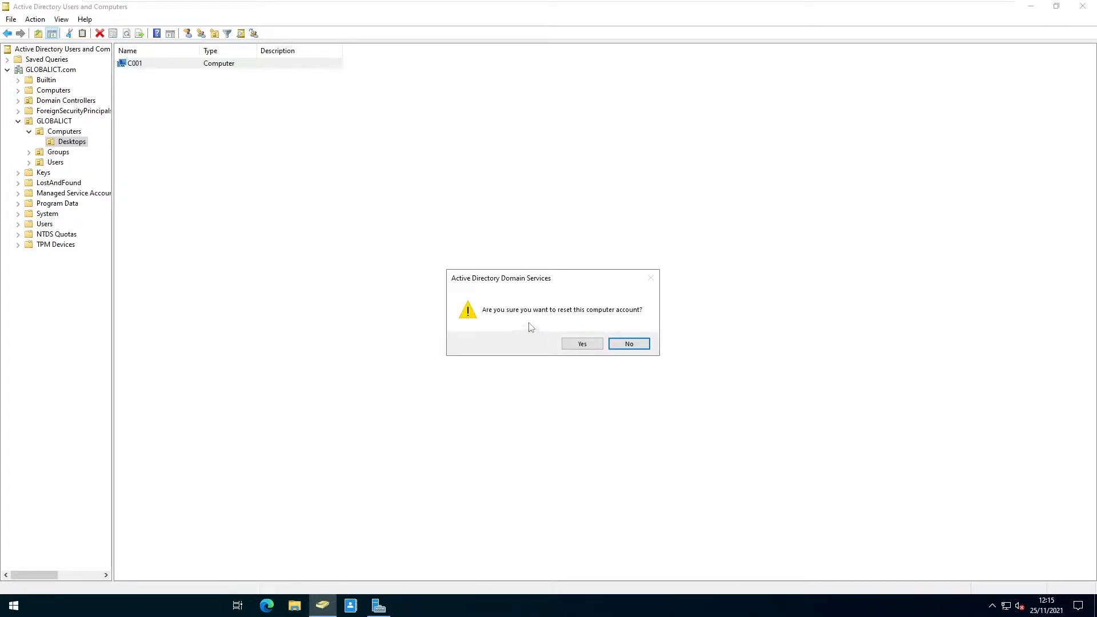
left_click(582, 344)
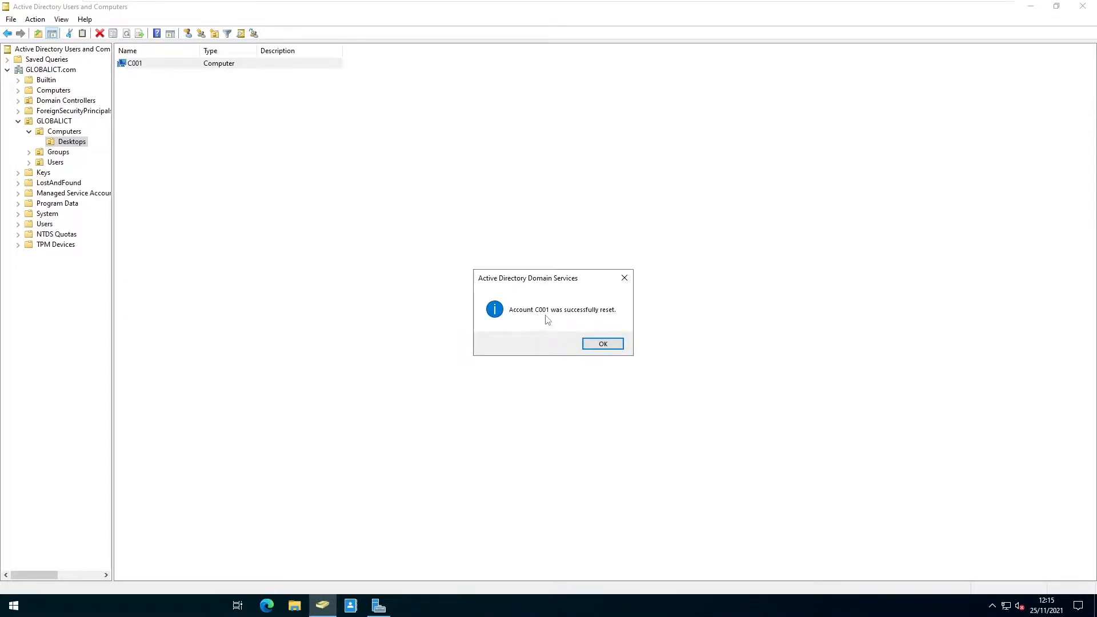
left_click(595, 343)
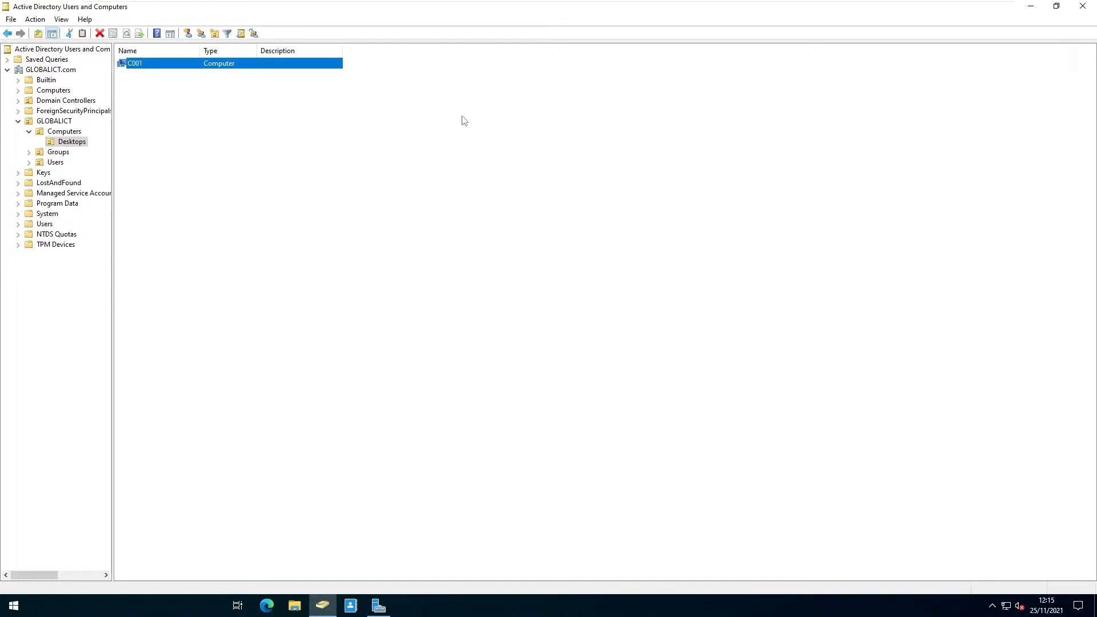
Back on the Windows 11 client, retry the domain sign-in and dismiss the trust-relationship error.
mouse_move(497, 5)
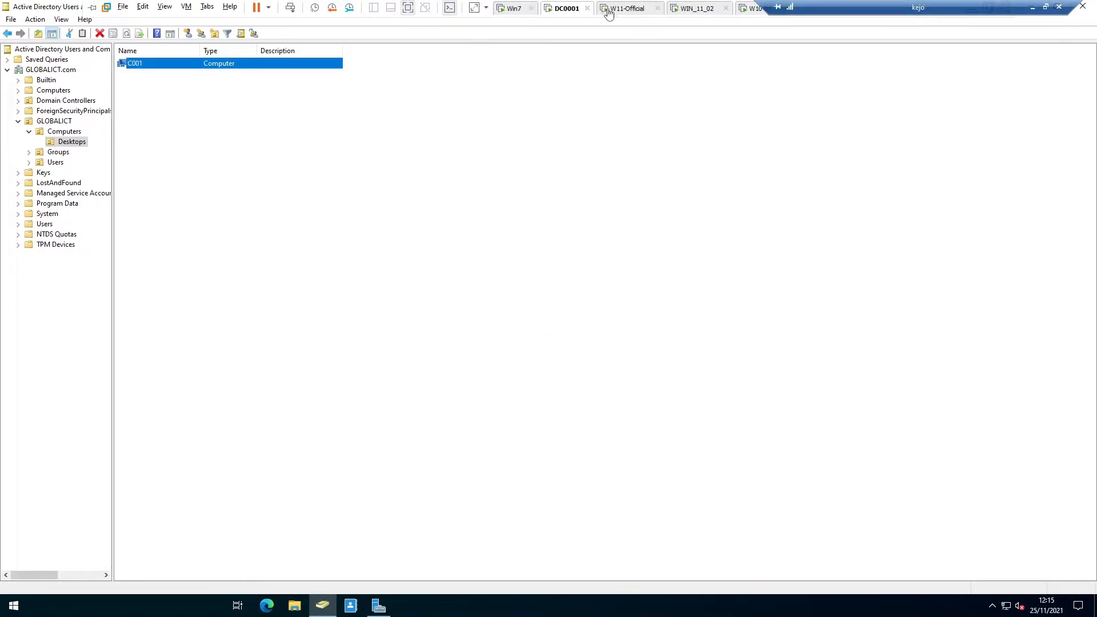
left_click(614, 9)
left_click(535, 272)
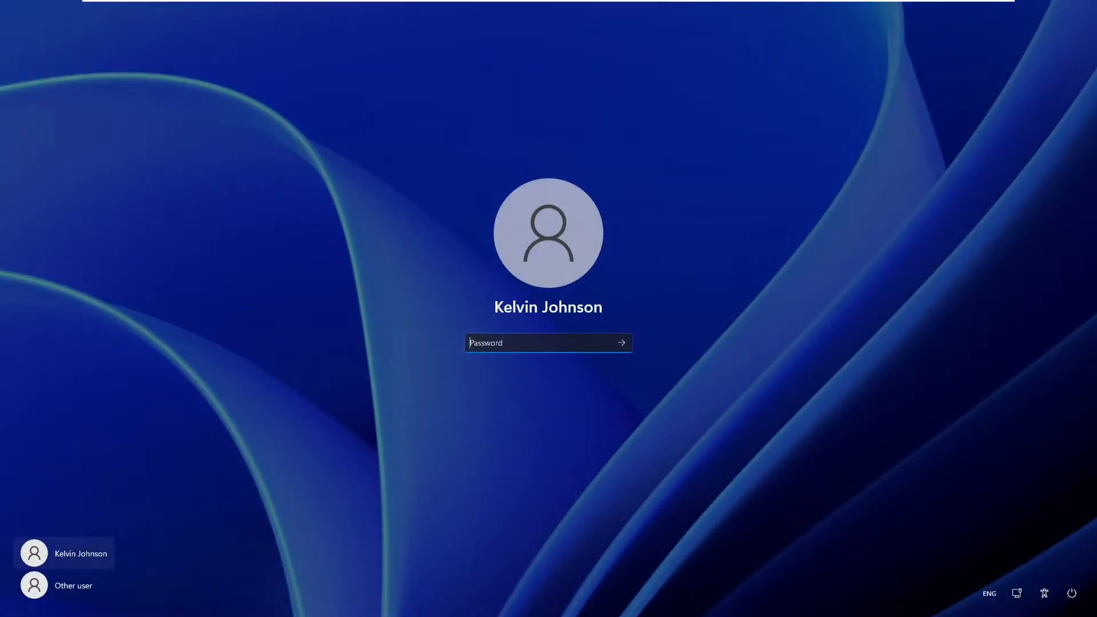
type("*********")
key("Return")
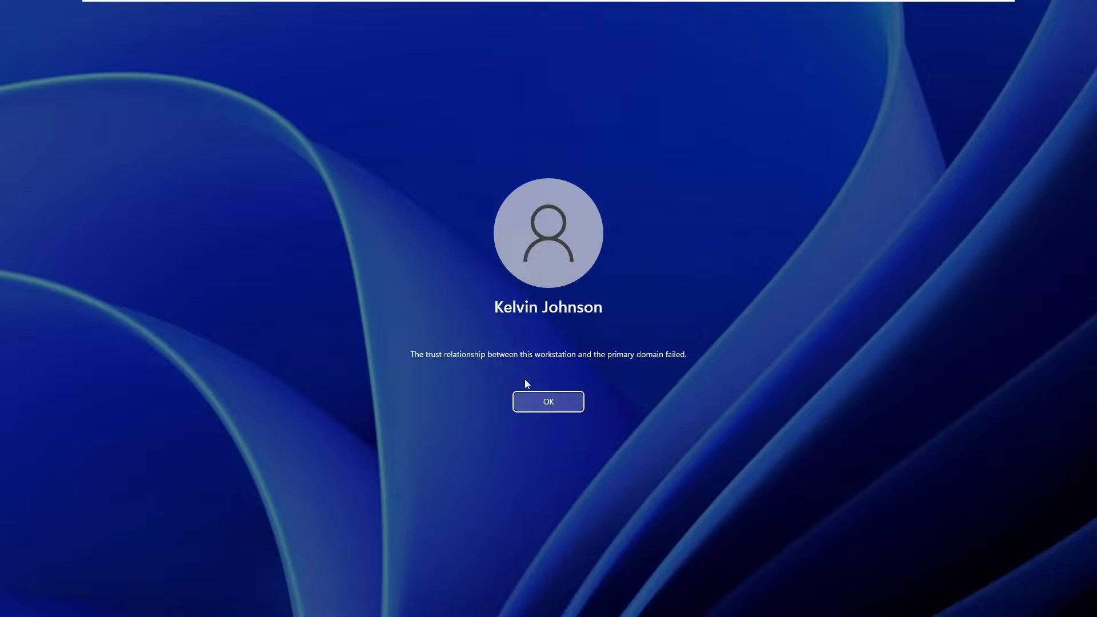
left_click(533, 400)
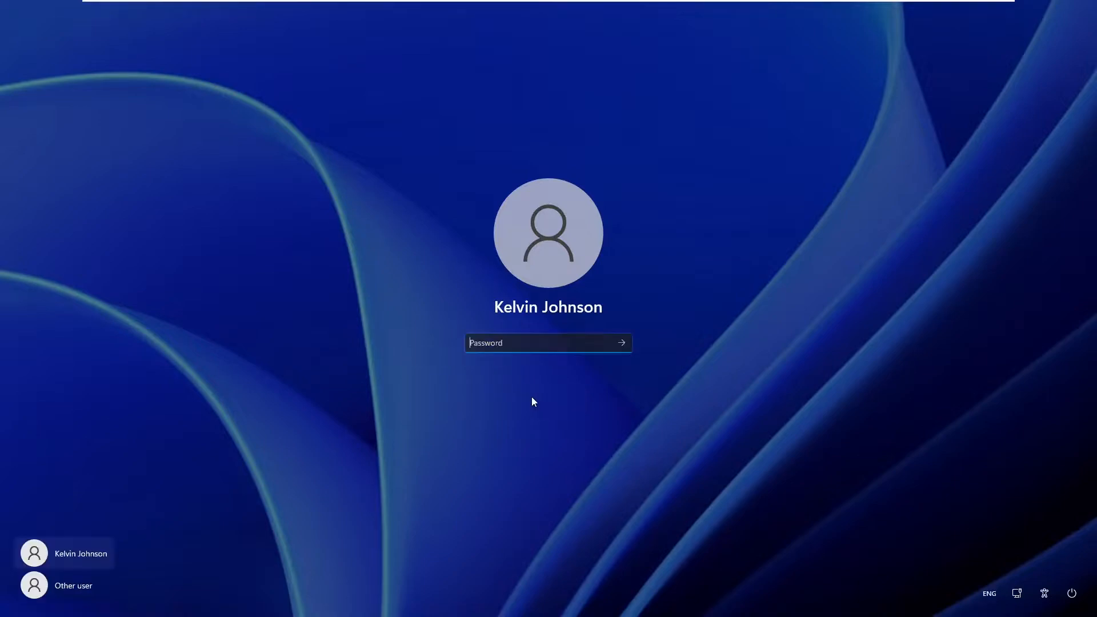
As Other user, attempt a local sign-in with the '.\' prefix and a password.
left_click(75, 586)
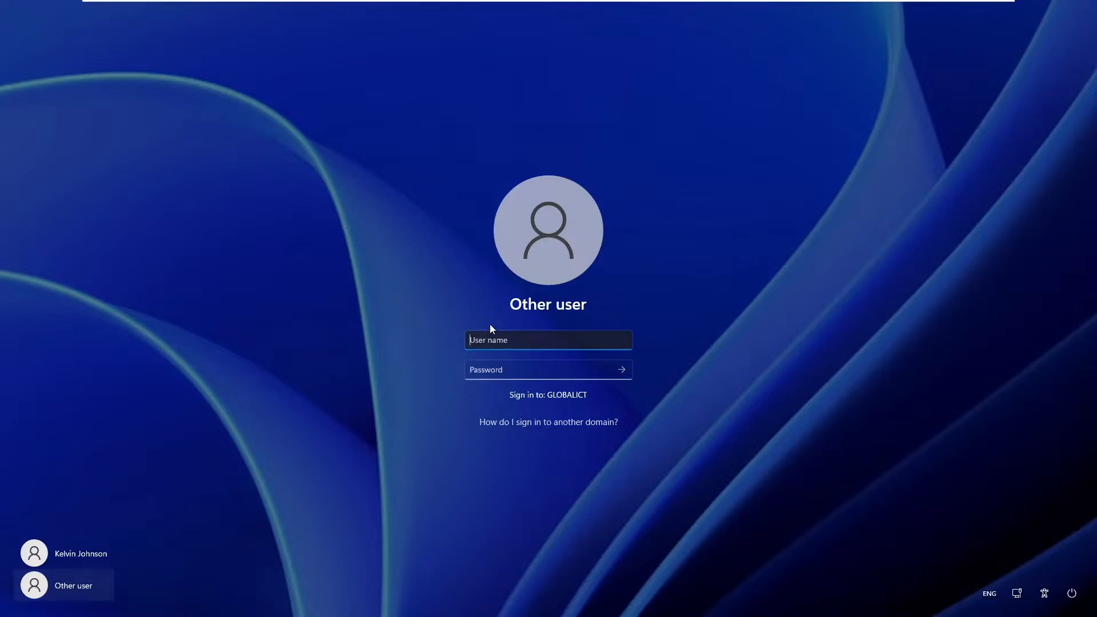
type(".\\")
key("Tab")
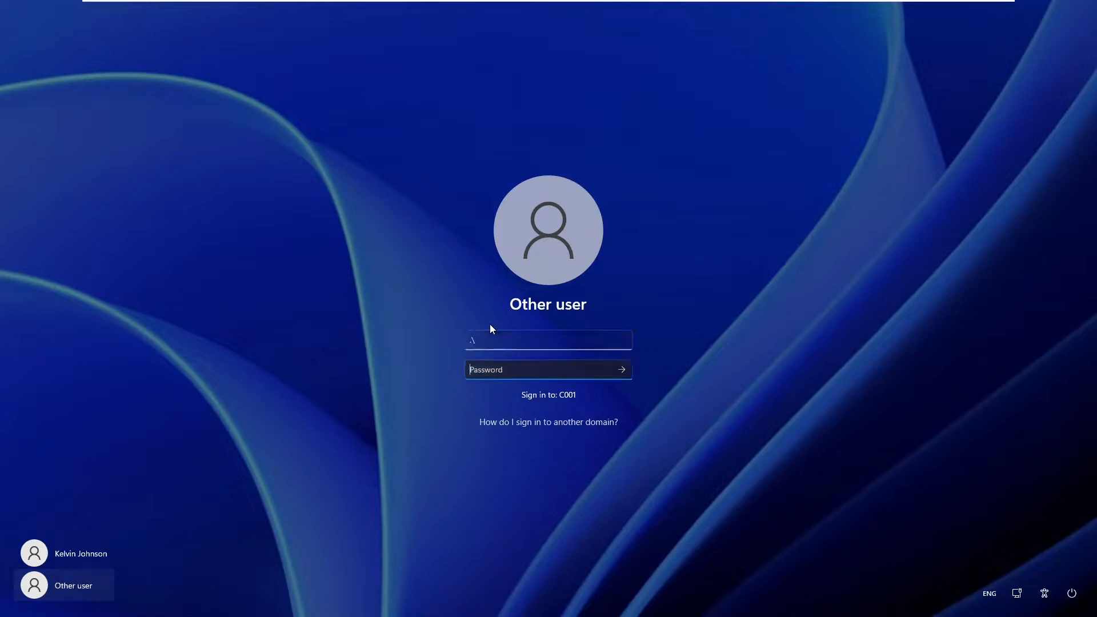
type("•••••••••")
key("Return")
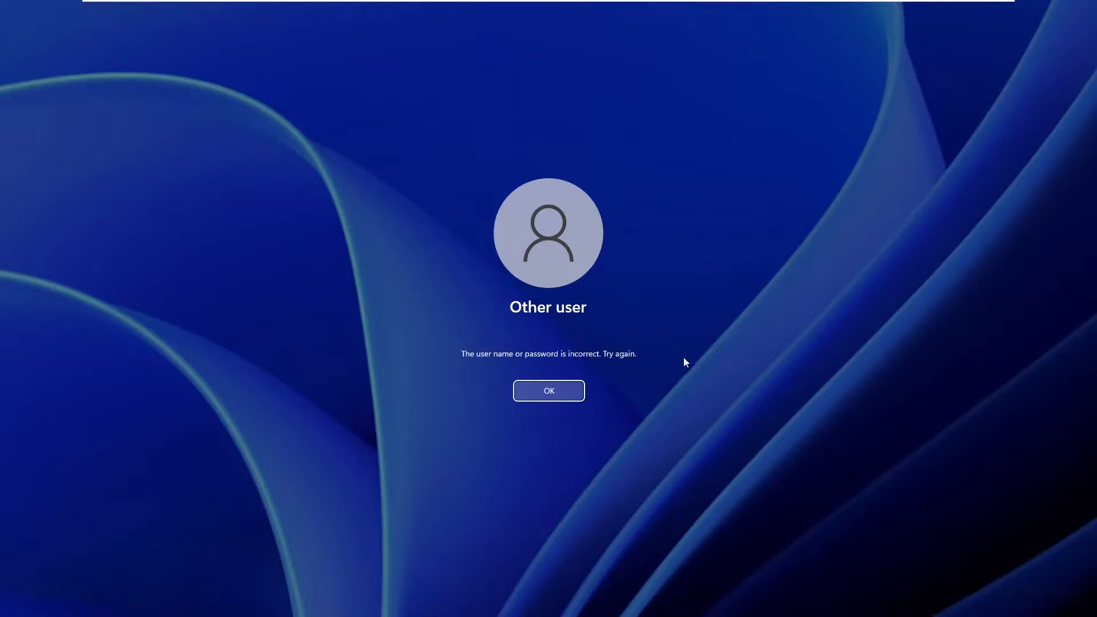
Sign in to C001 with the local account's user name and password, reaching the desktop.
left_click(532, 389)
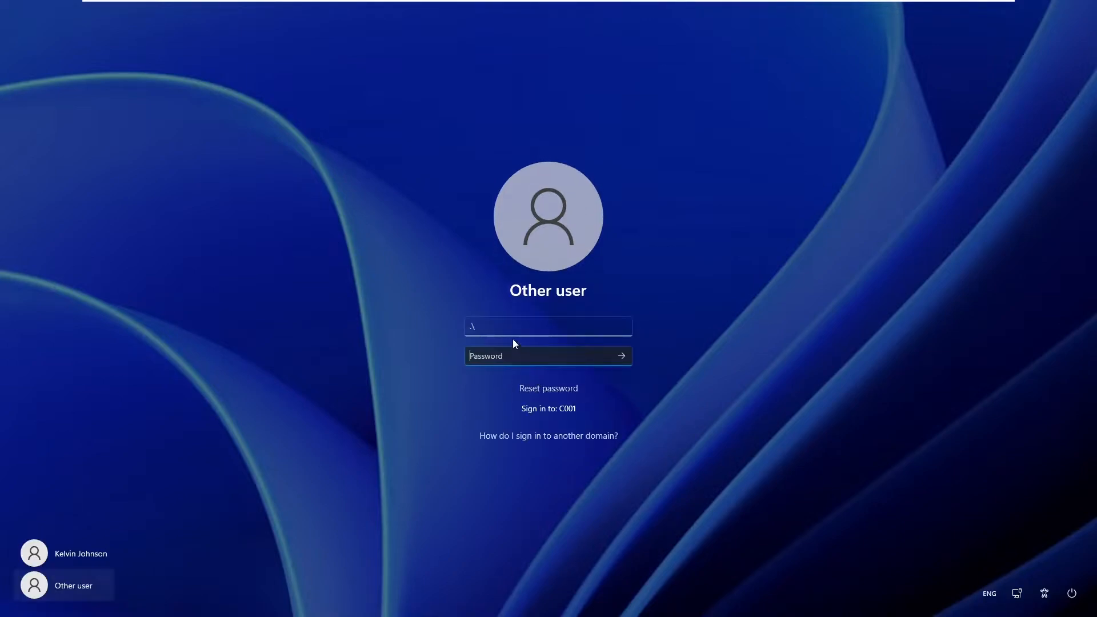
type("ad")
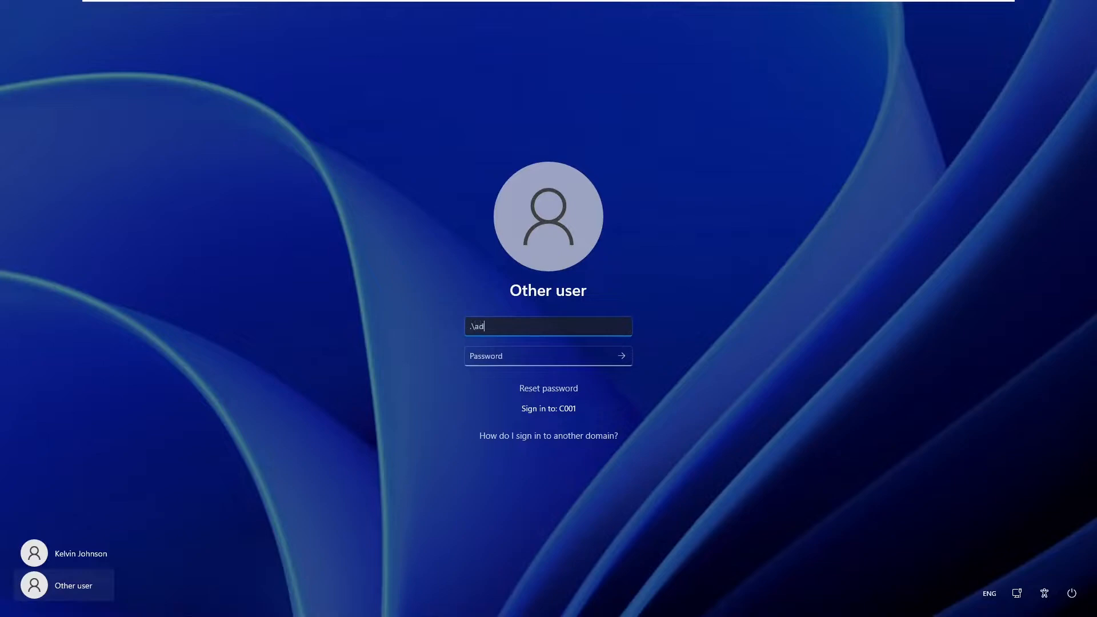
type("ministra")
key("BackSpace")
key("BackSpace")
key("BackSpace")
key("BackSpace")
key("BackSpace")
key("BackSpace")
key("BackSpace")
key("BackSpace")
key("BackSpace")
key("BackSpace")
type("kelkom")
key("BackSpace")
key("BackSpace")
type("vin")
key("Tab")
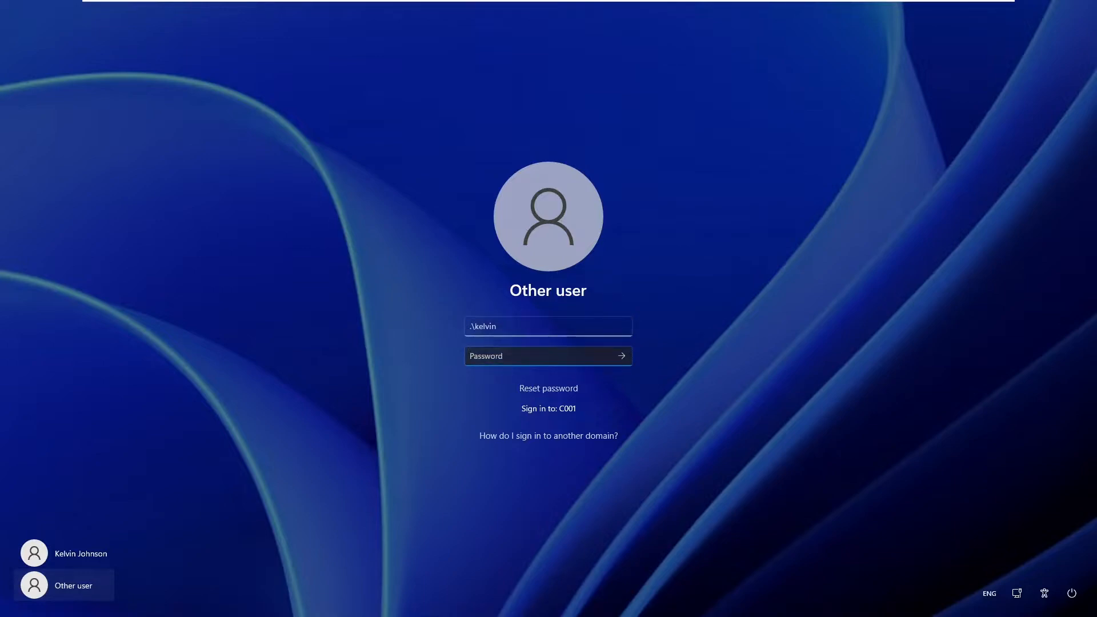
type("•••••••••")
key("Return")
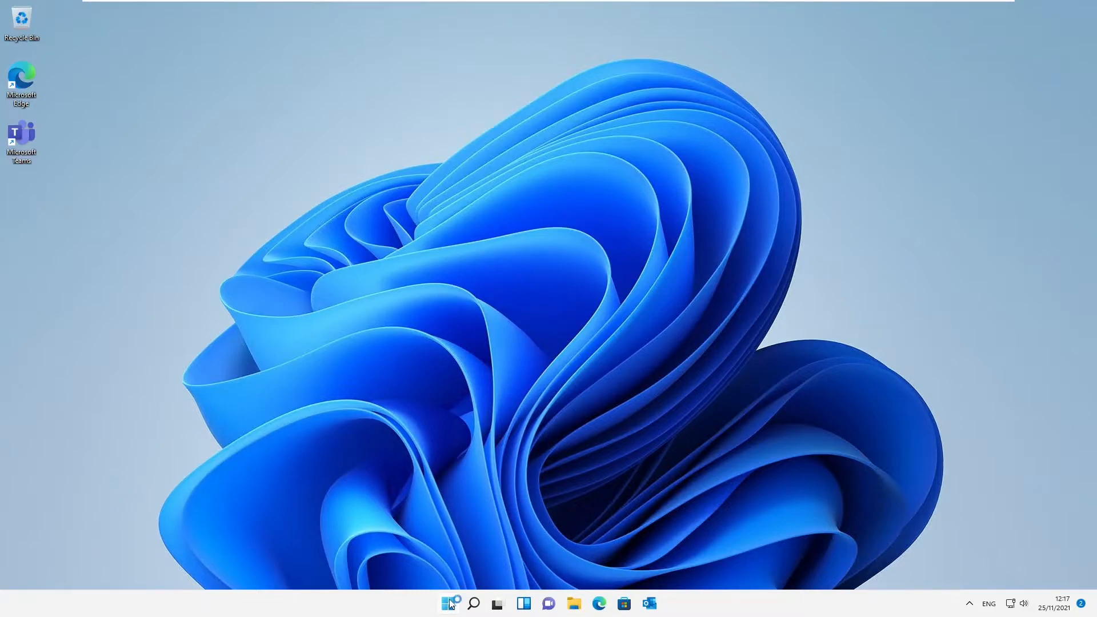
left_click(449, 603)
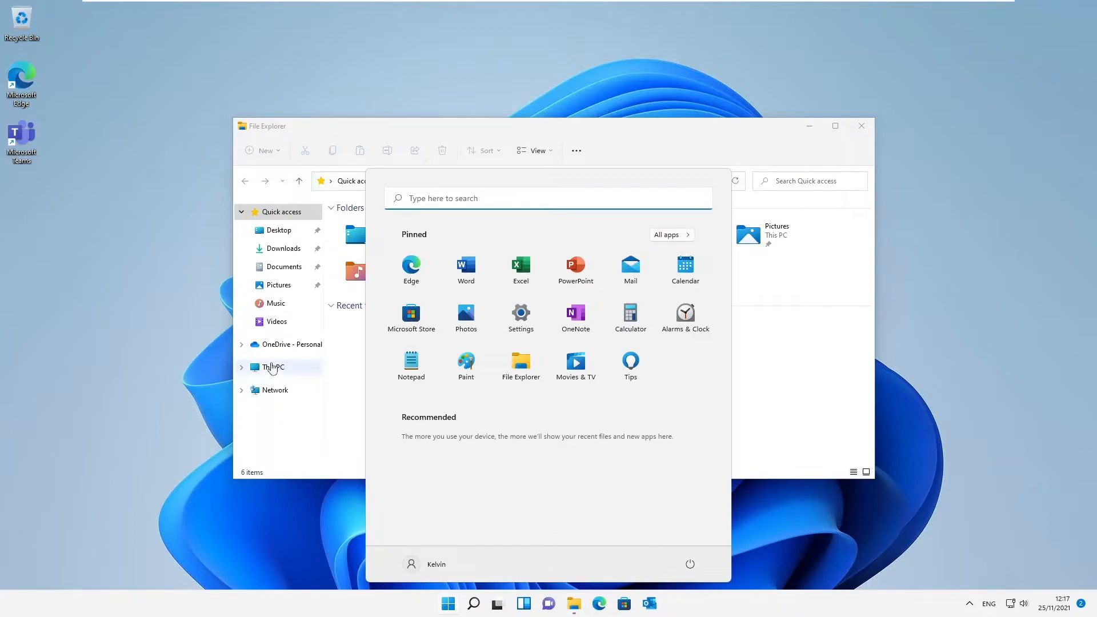
Browse This PC > Local Disk (C:) > Users to view the three profile folders.
left_click(296, 364)
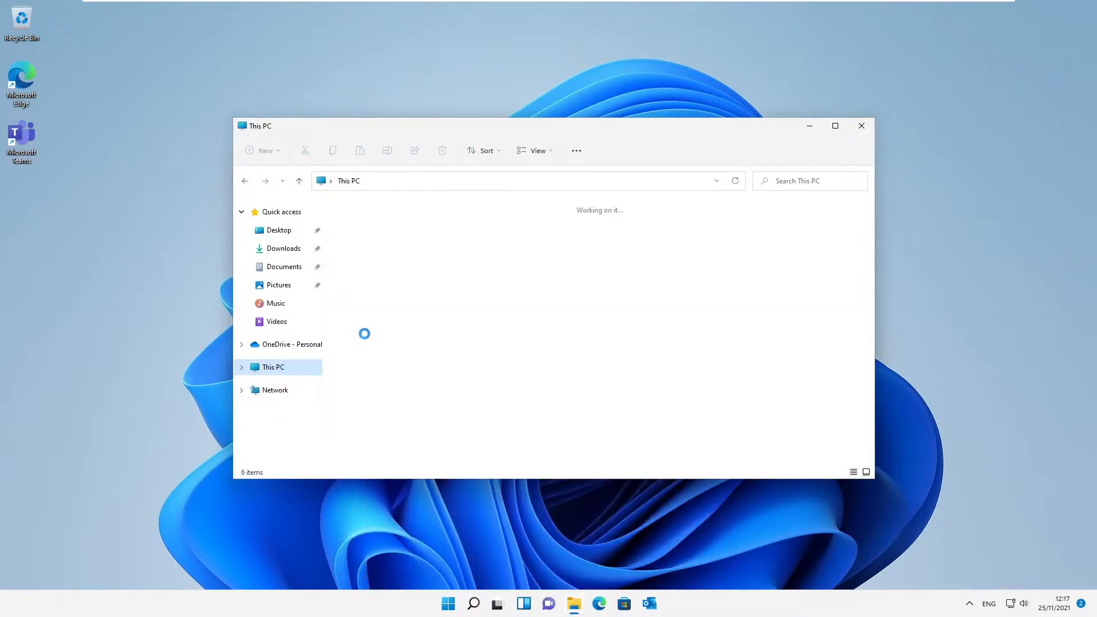
left_click(392, 321)
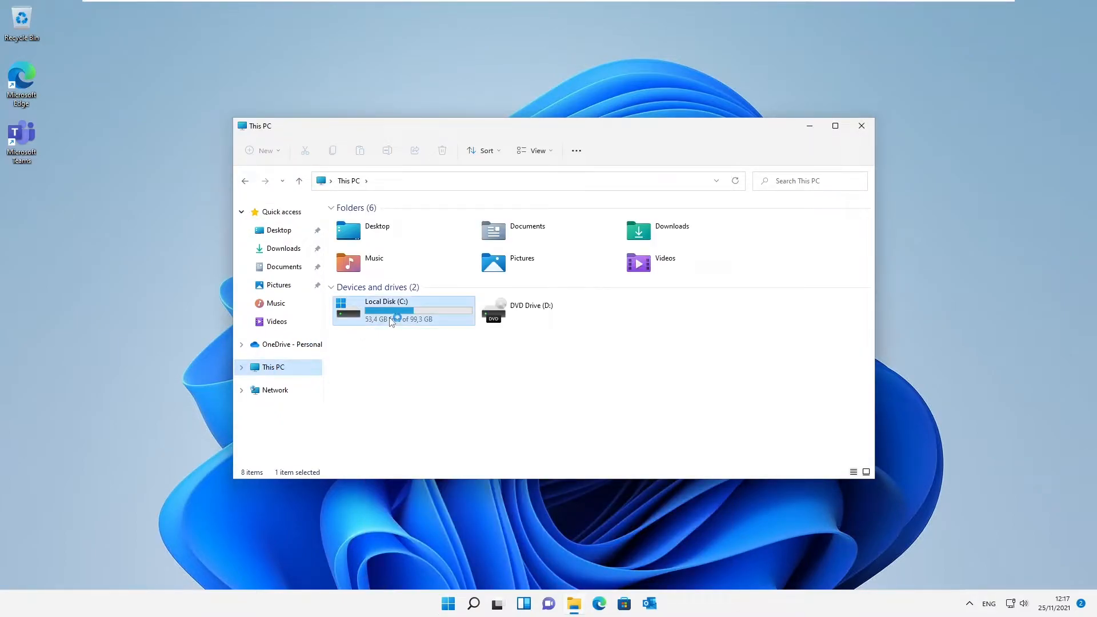
double_click(392, 322)
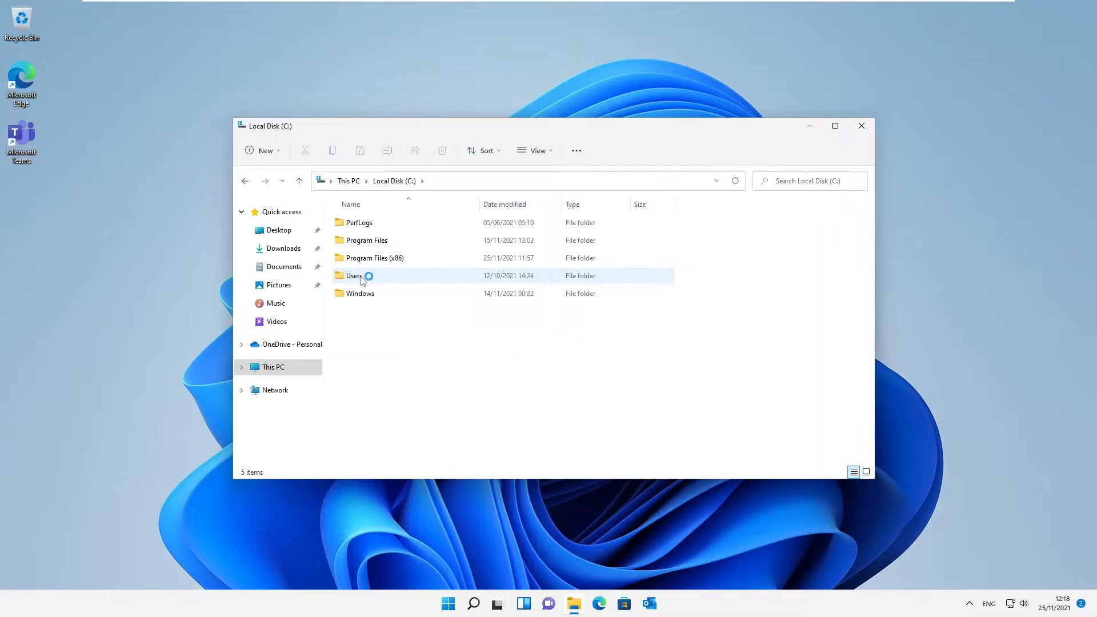
left_click(361, 278)
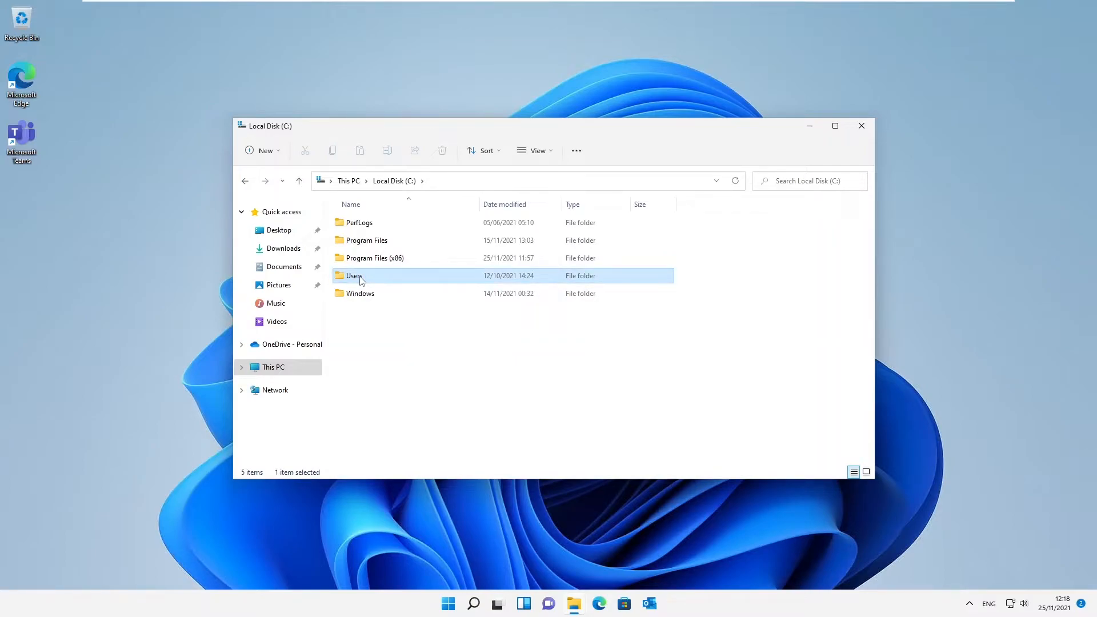
double_click(392, 273)
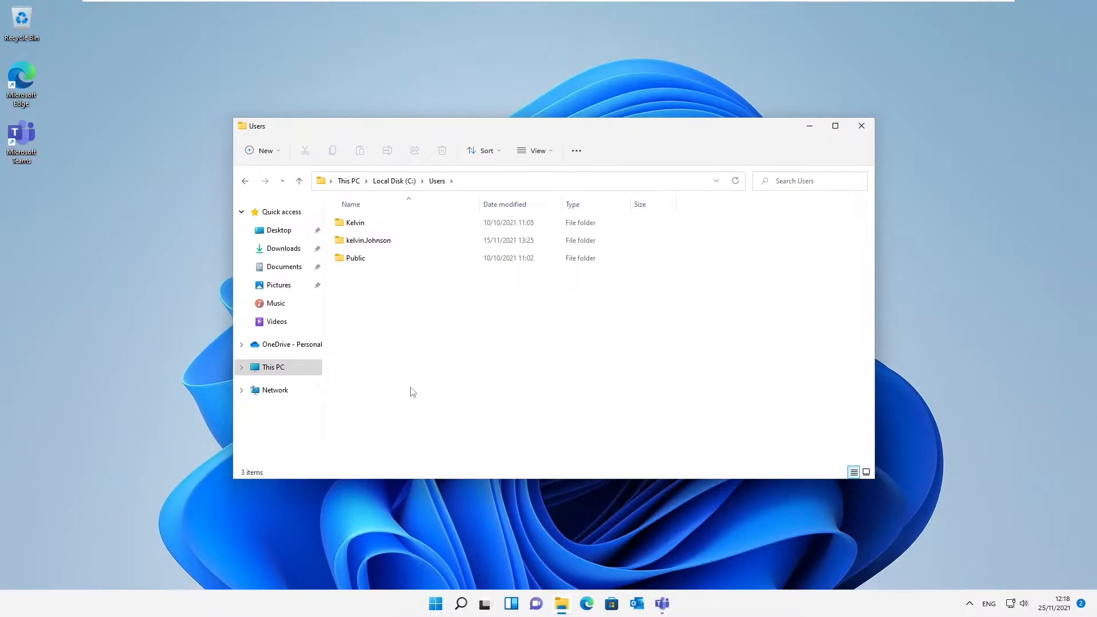
left_click(434, 603)
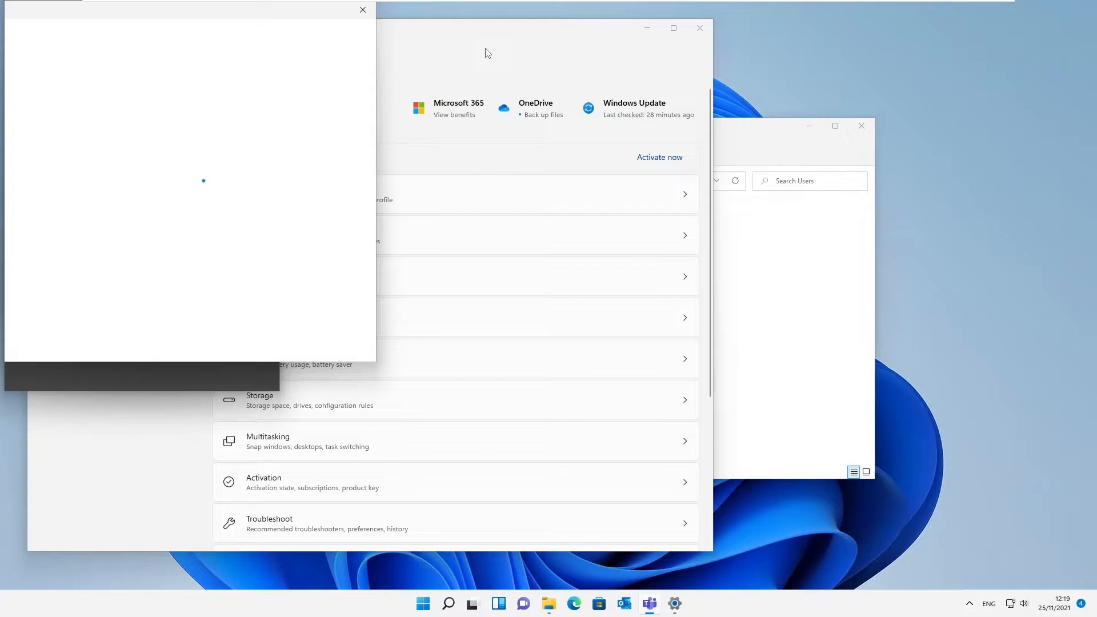
Open Settings > System > About to check the full device name C001.globalict.com.
left_click(487, 53)
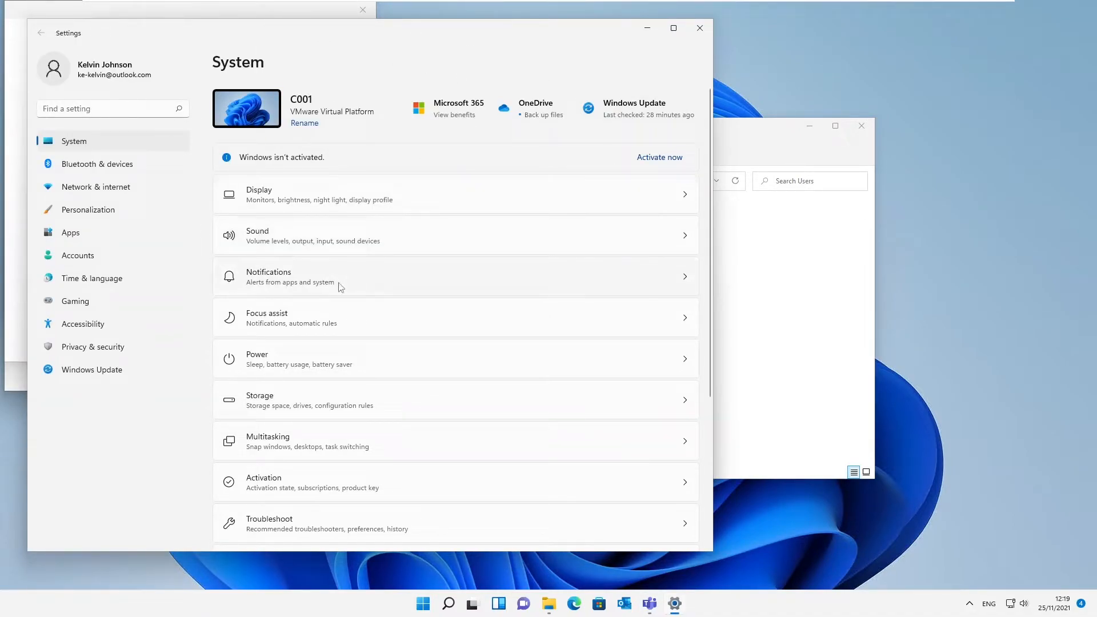
scroll(345, 297, "down", 5)
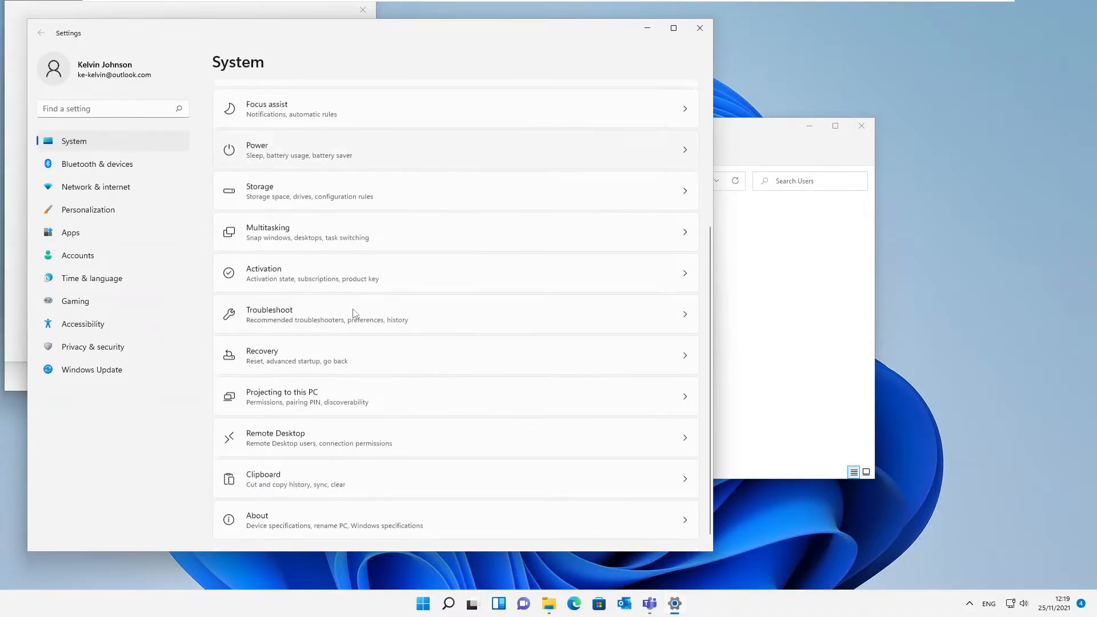
left_click(313, 511)
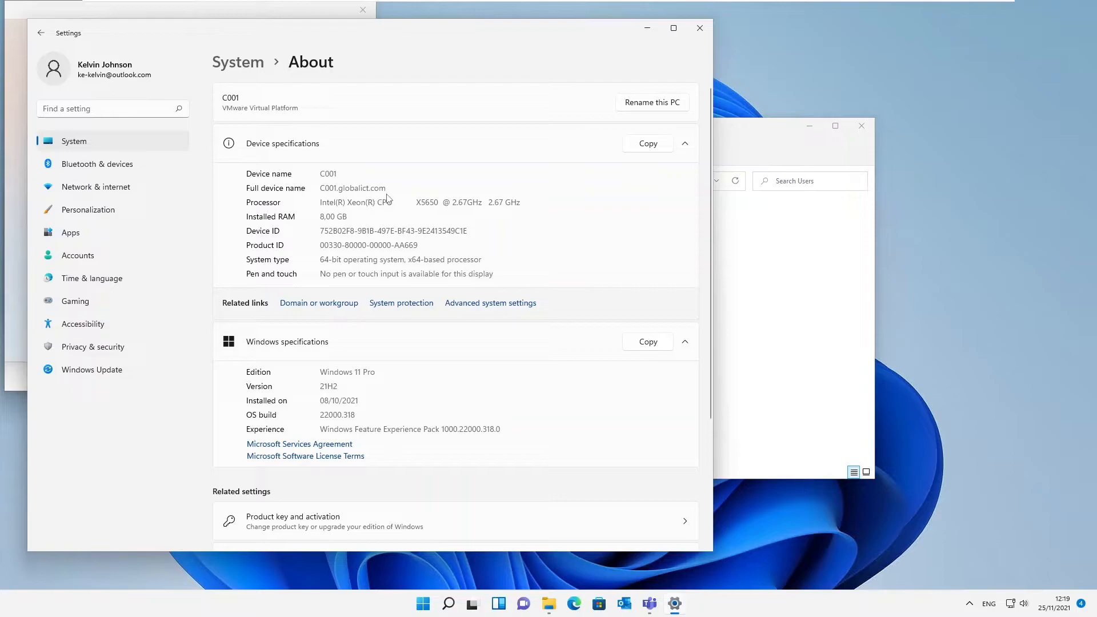
mouse_move(440, 5)
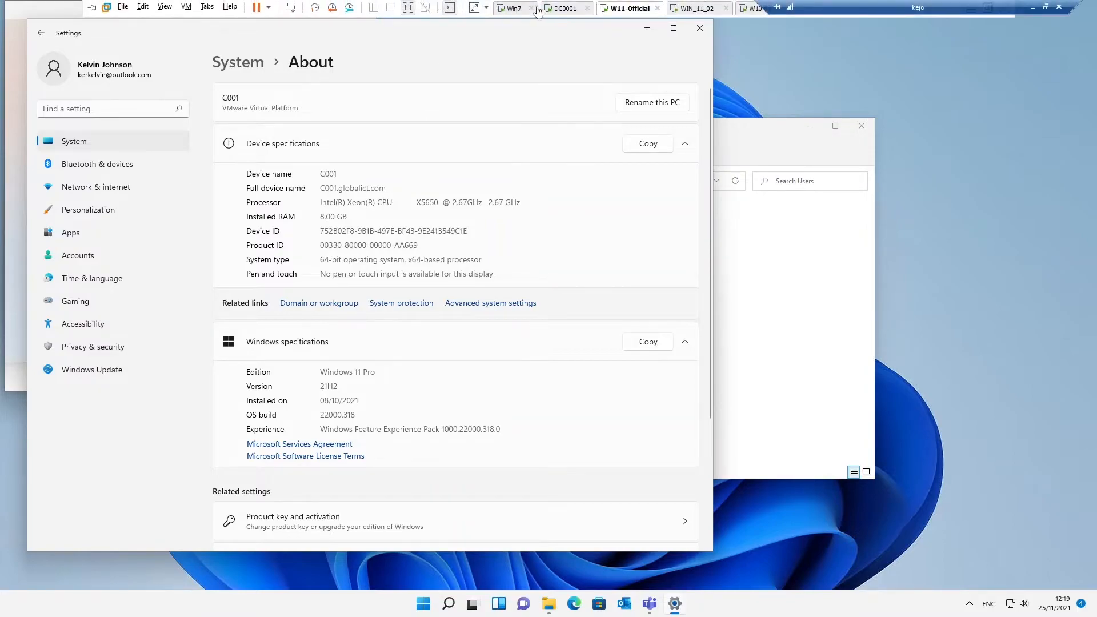
left_click(555, 10)
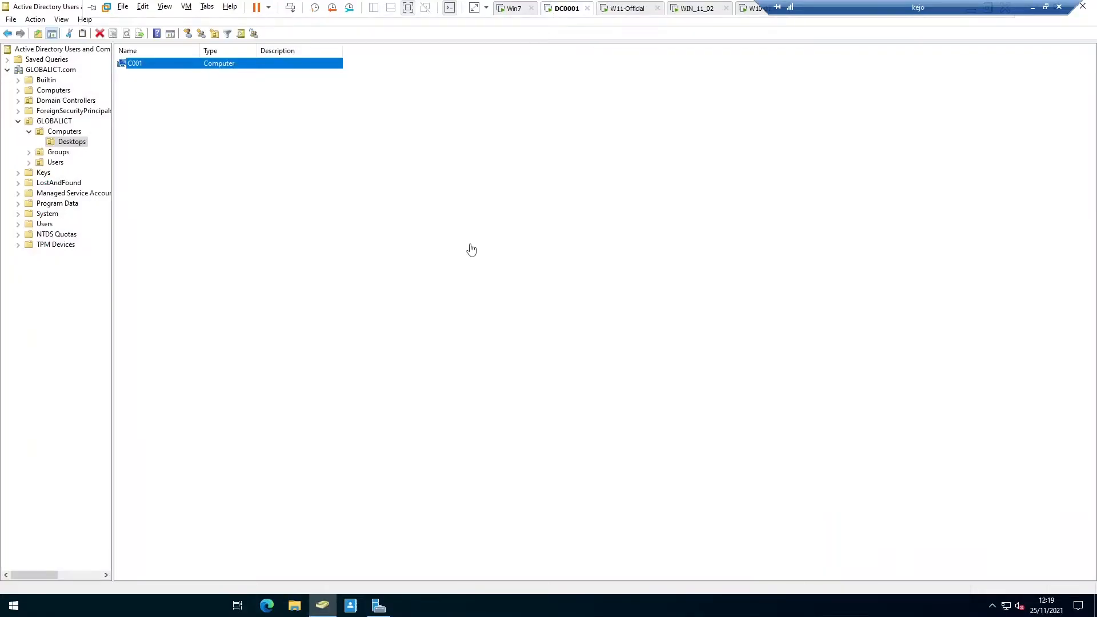
left_click(378, 607)
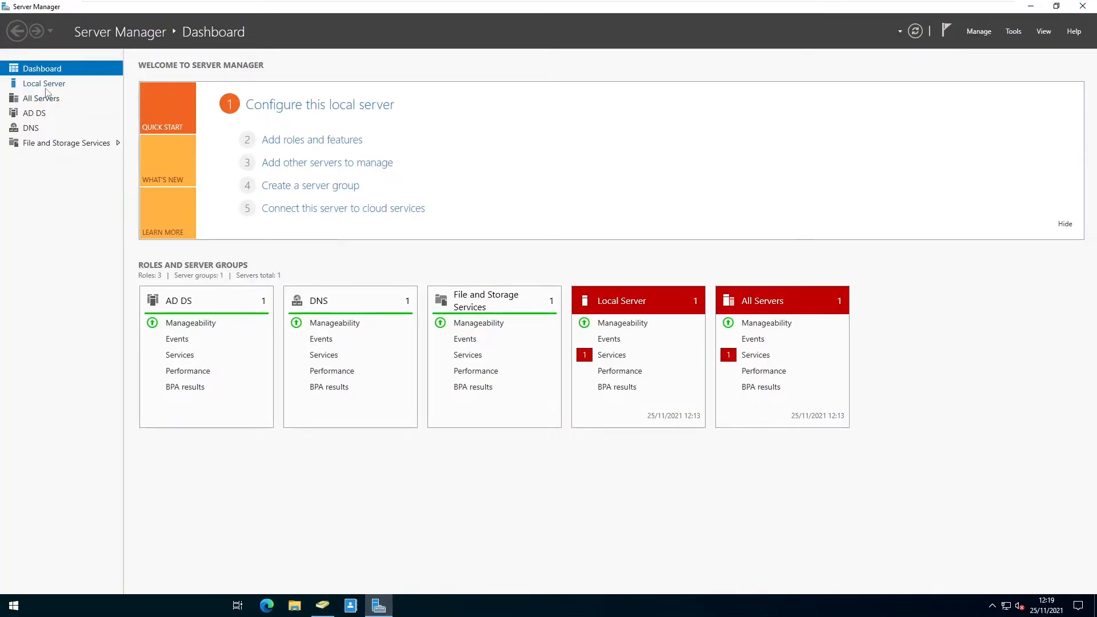
left_click(48, 86)
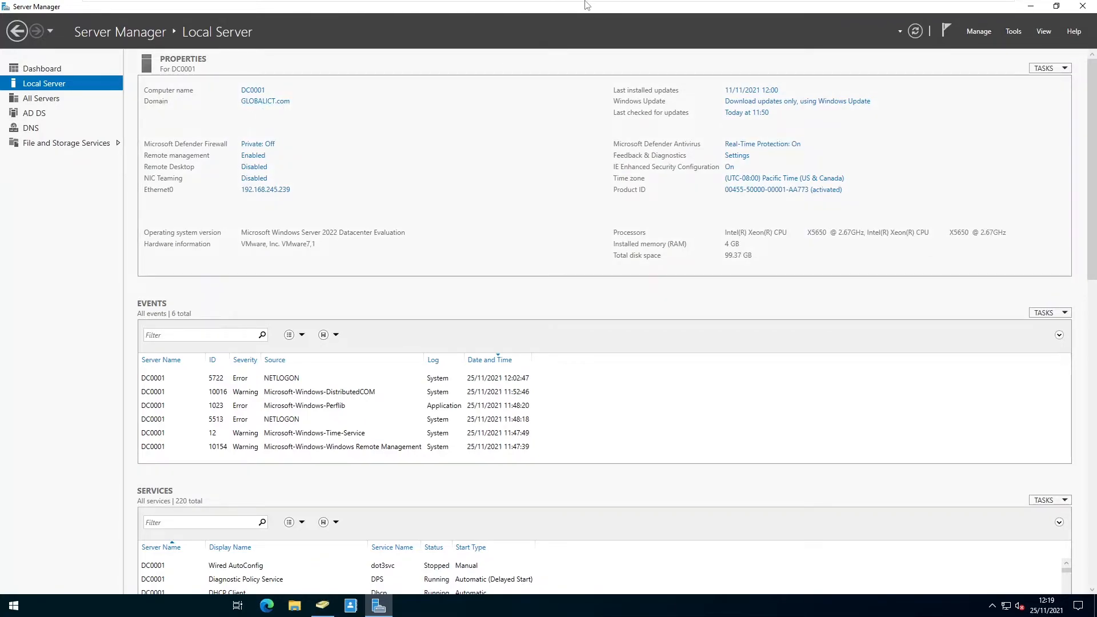
mouse_move(587, 7)
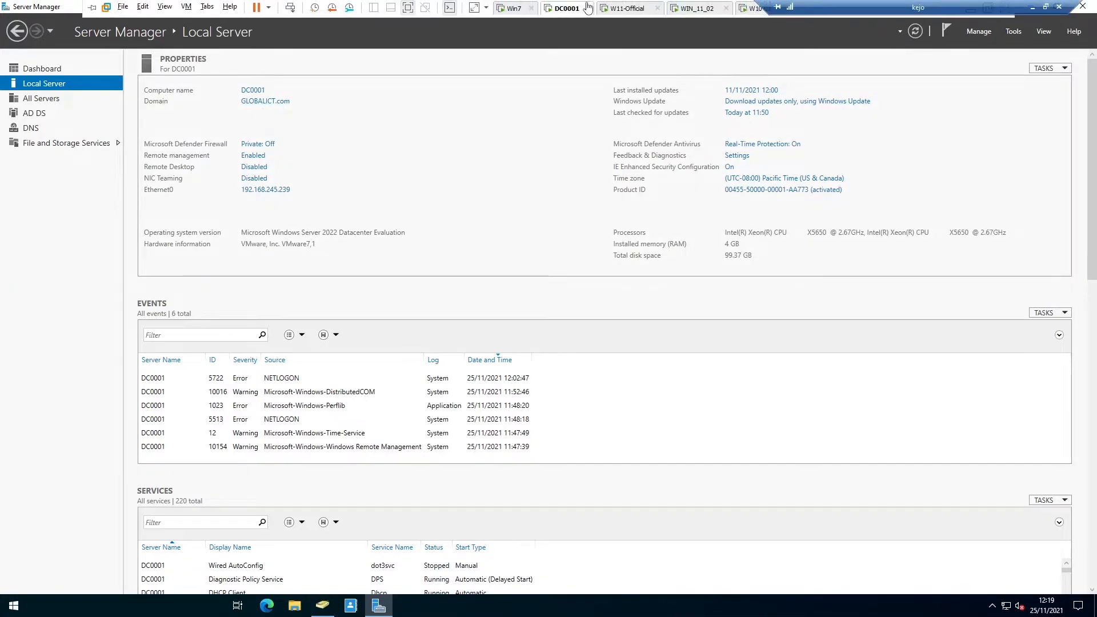
left_click(617, 9)
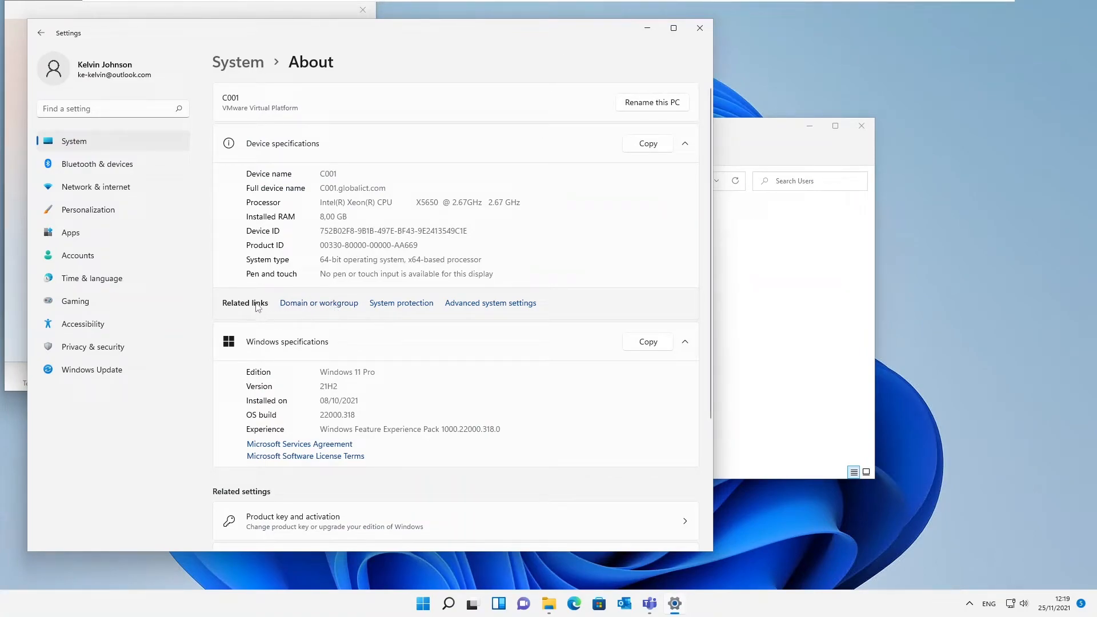
In Computer Name/Domain Changes, make C001 a member of workgroup WORKGROUP and apply.
left_click(320, 308)
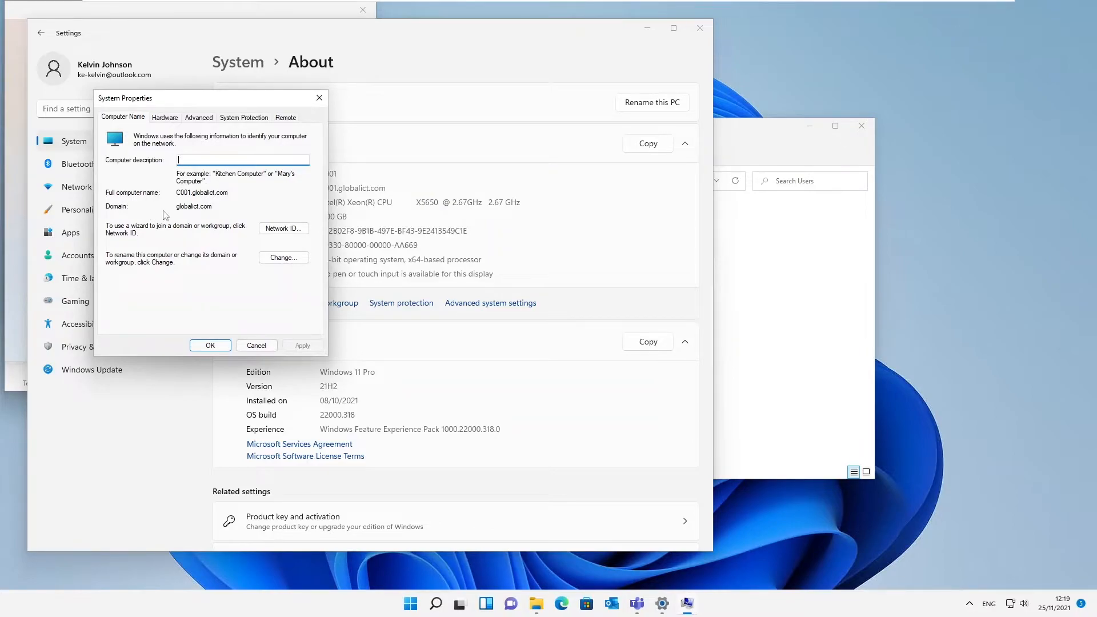
left_click(280, 260)
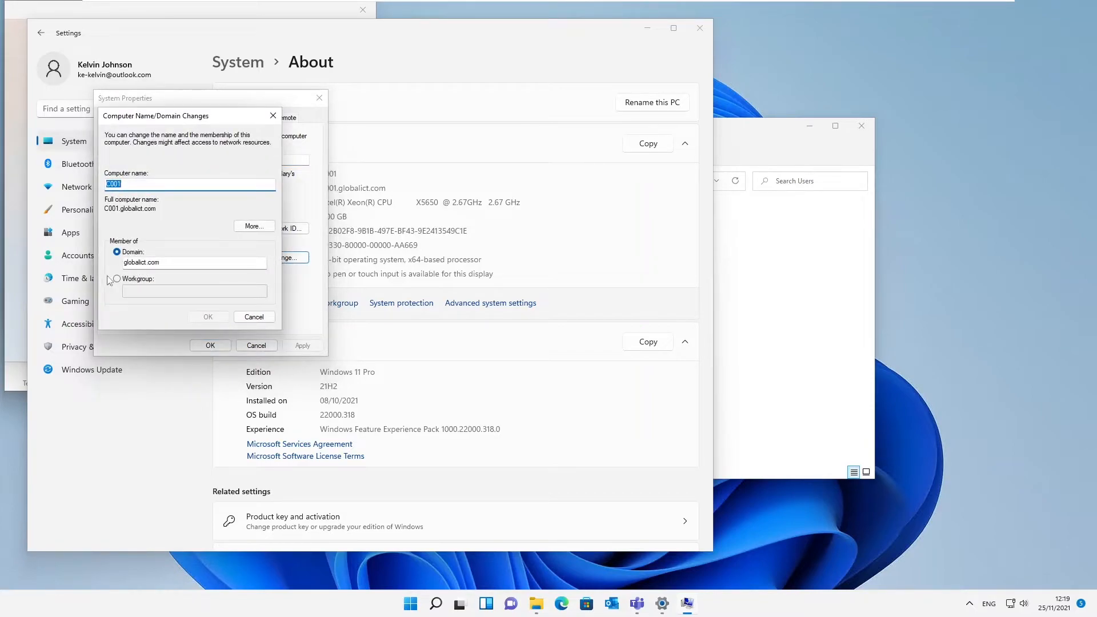
left_click(139, 280)
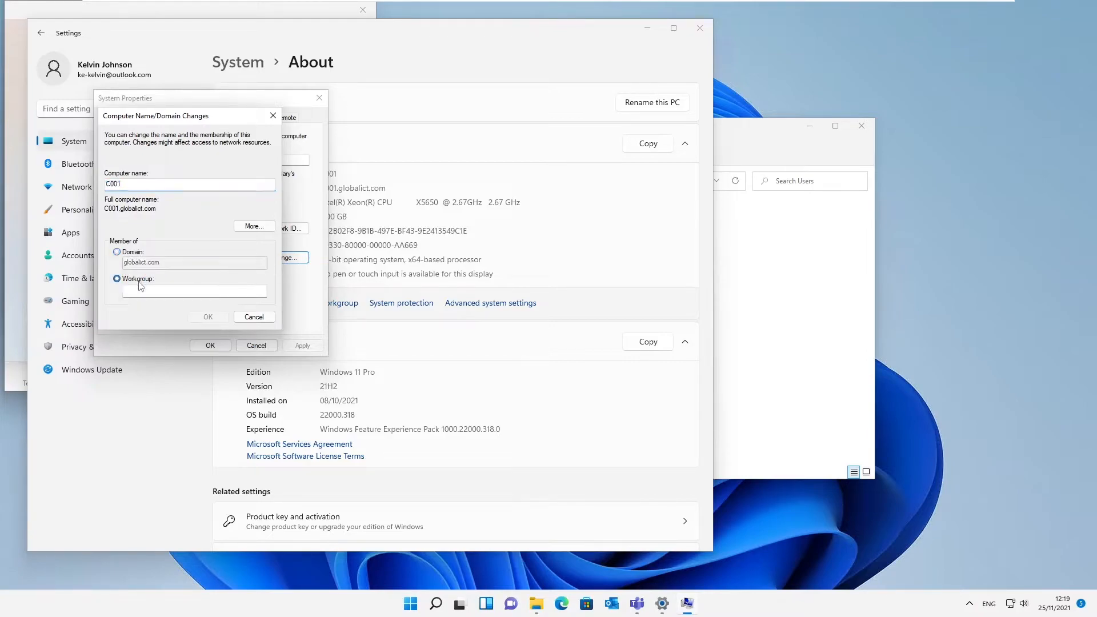
type("WOK")
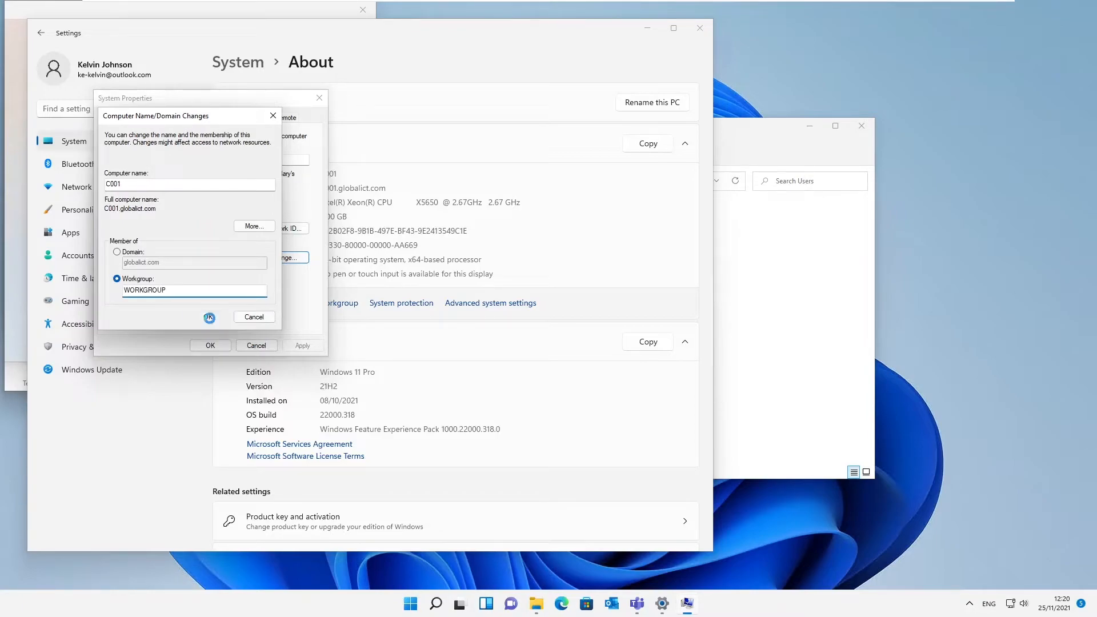
left_click(207, 316)
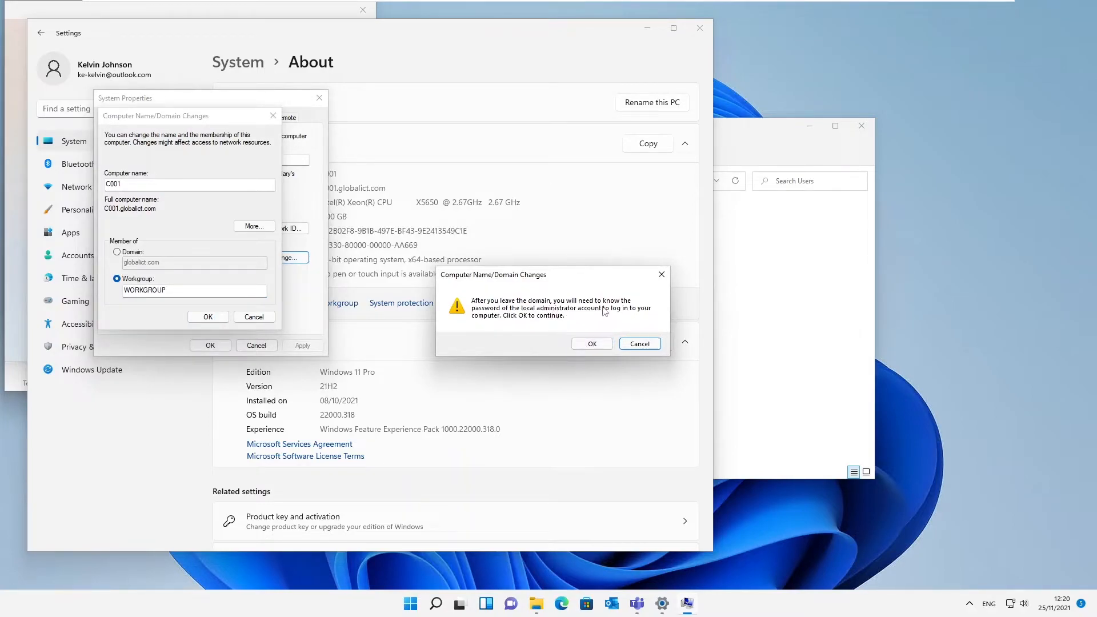
Accept the leave-domain warning and authorise the change with domain admin credentials.
left_click(593, 344)
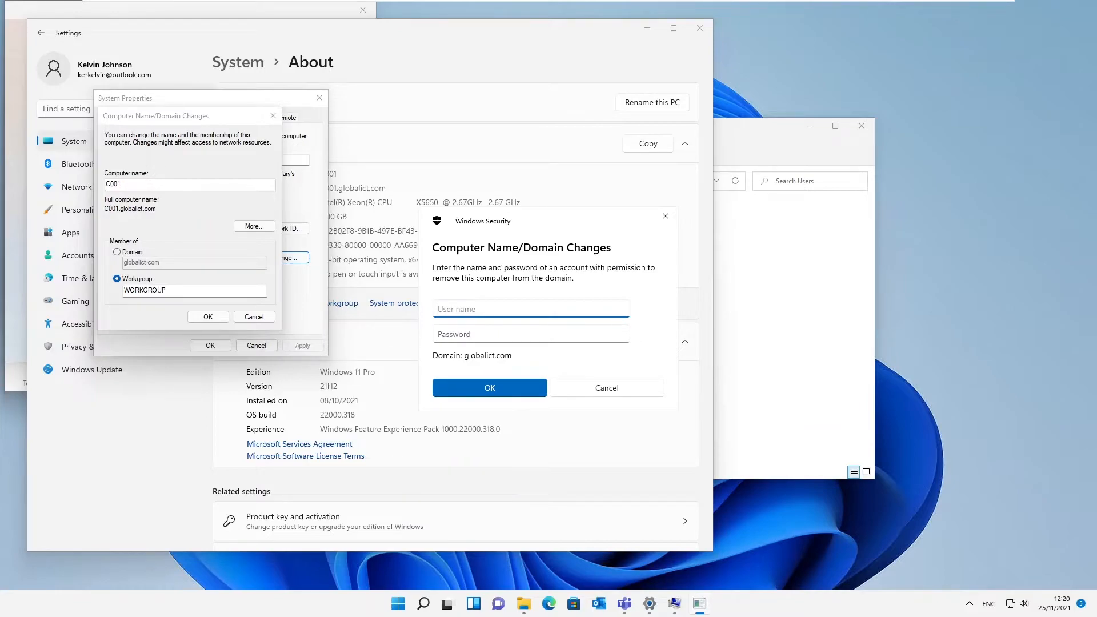
key("Tab")
type("P")
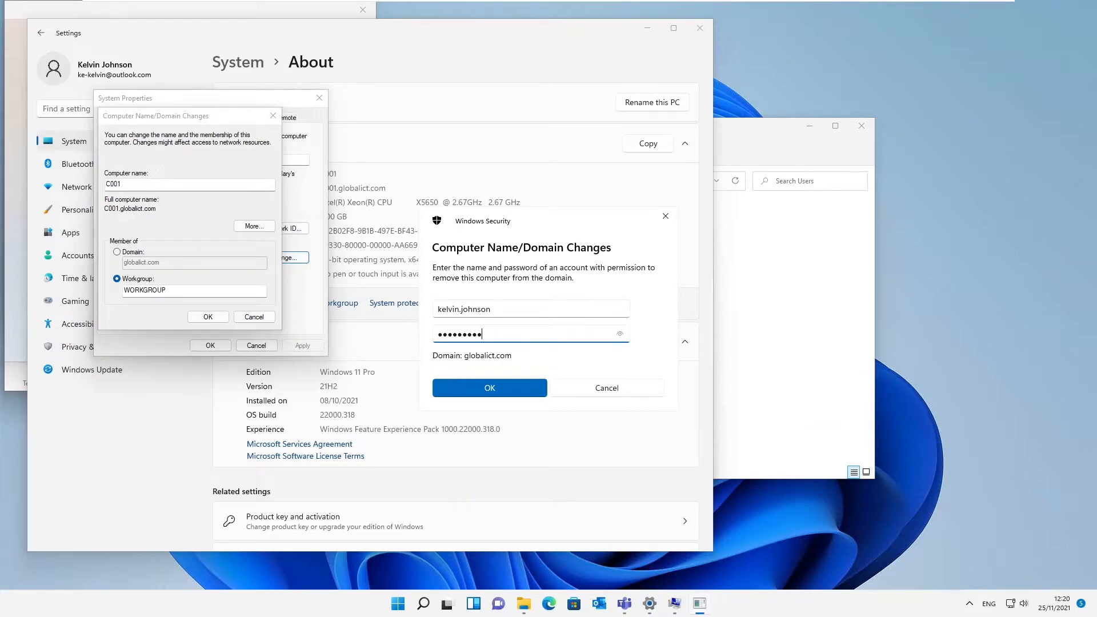
left_click(526, 391)
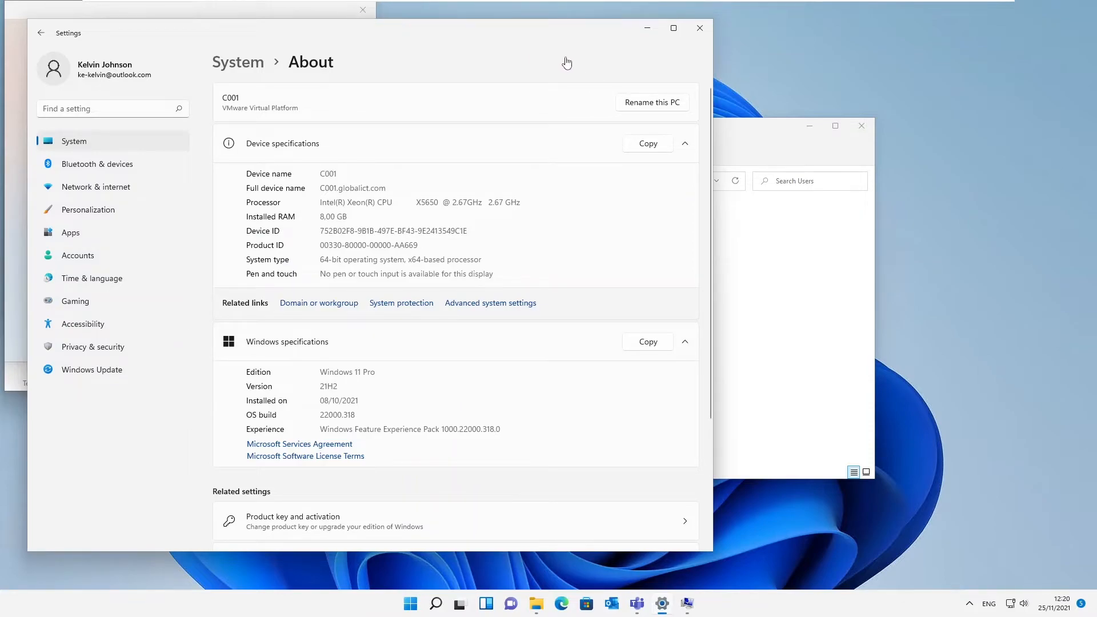
Dismiss the Welcome to WORKGROUP and restart-required notices, then close System Properties.
left_click(648, 31)
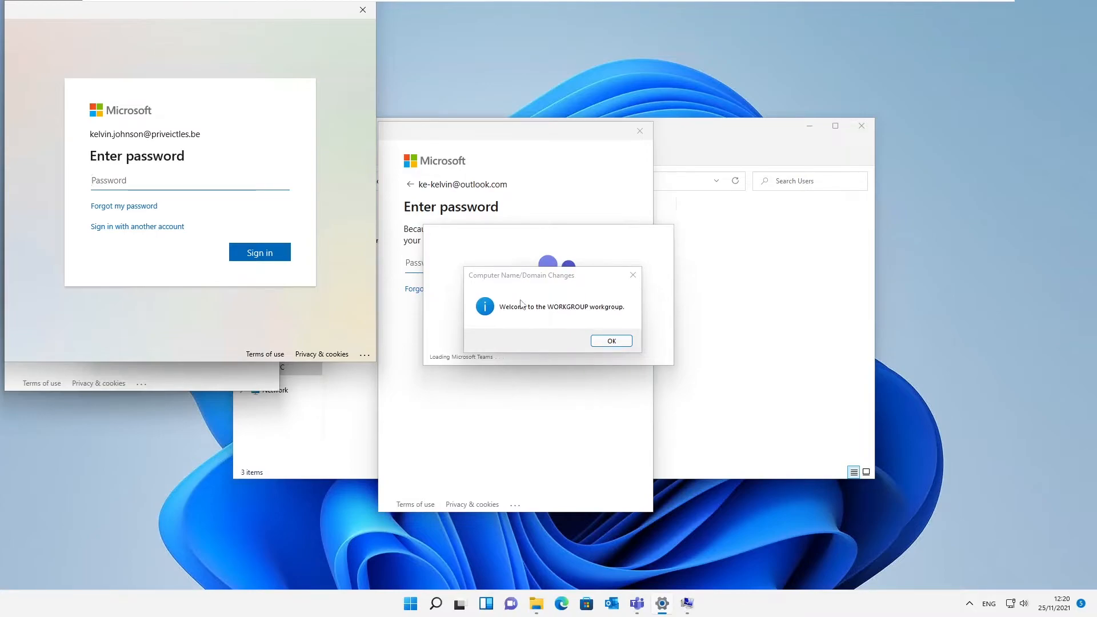
left_click(632, 275)
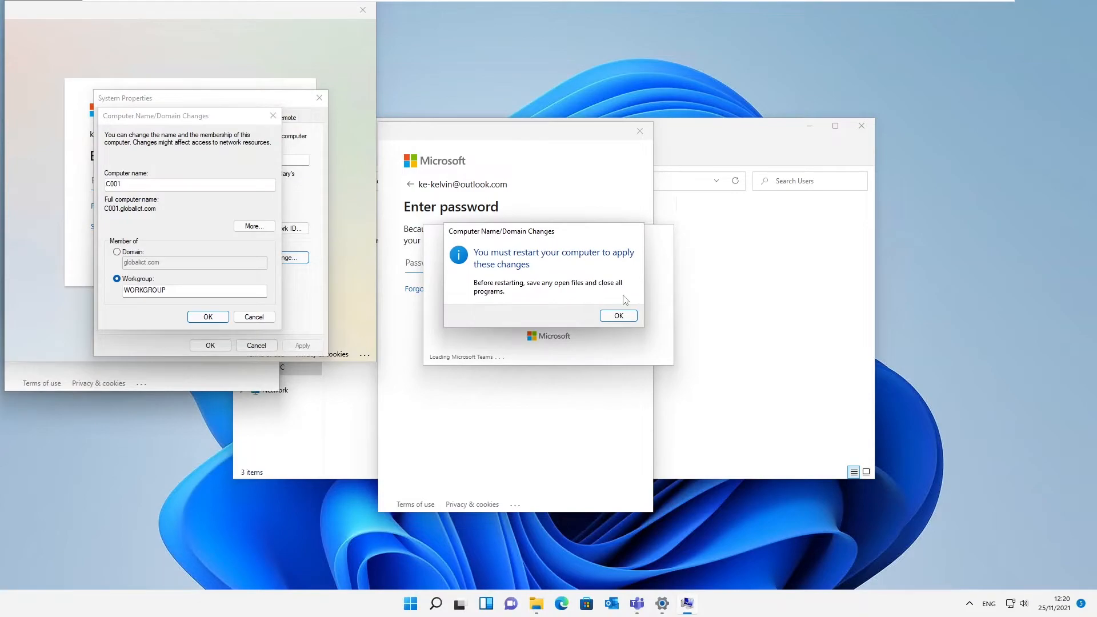
left_click(619, 315)
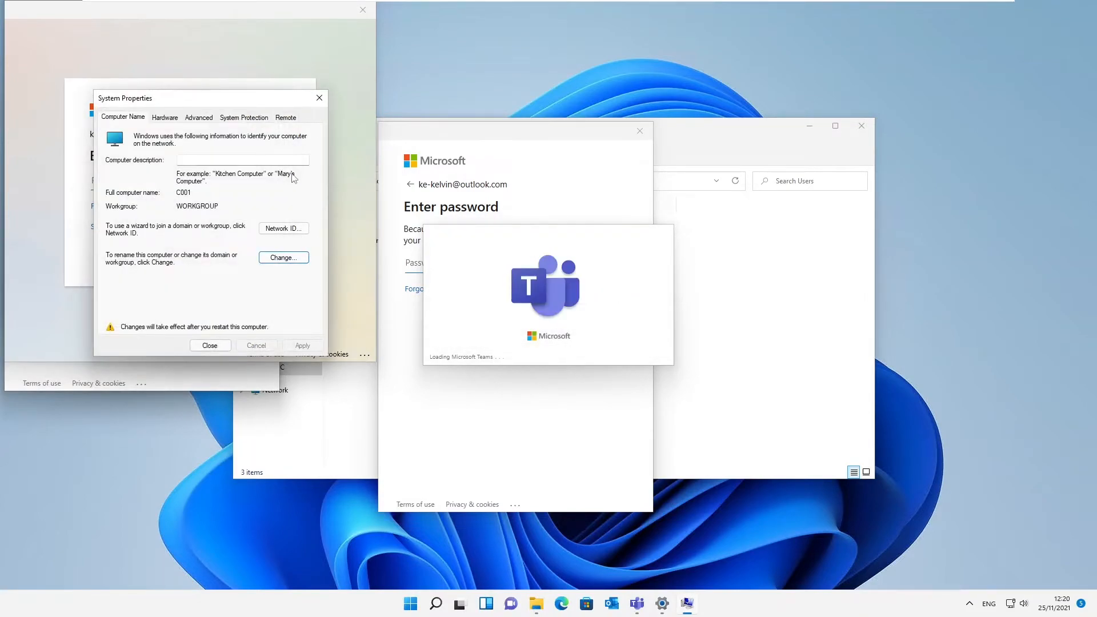
left_click(319, 98)
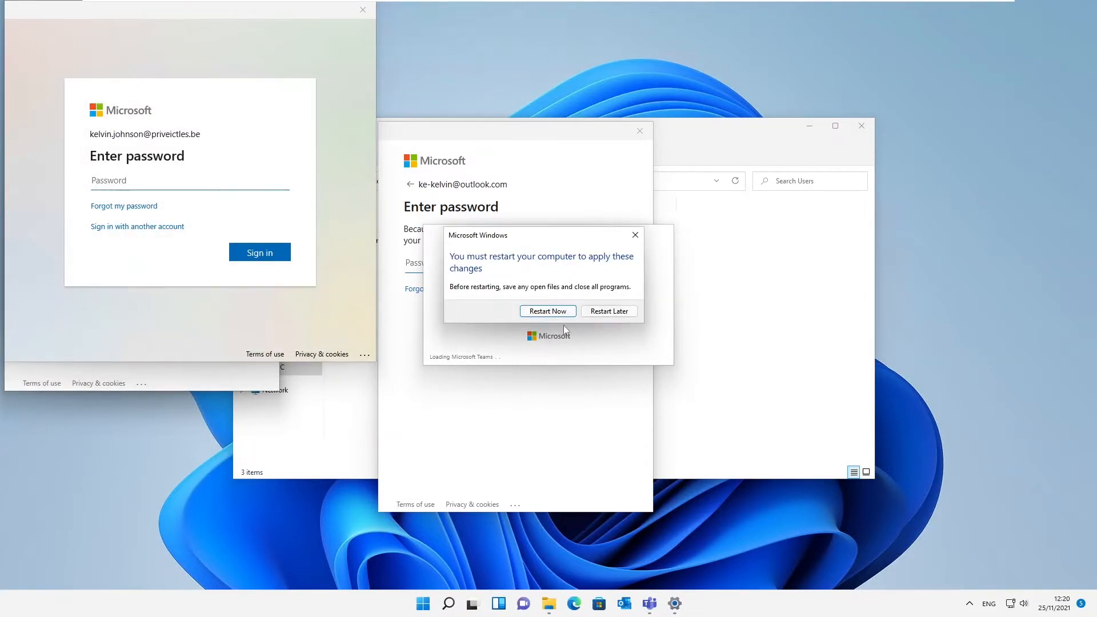
Restart C001 immediately and sign back in with the local account's password.
left_click(551, 313)
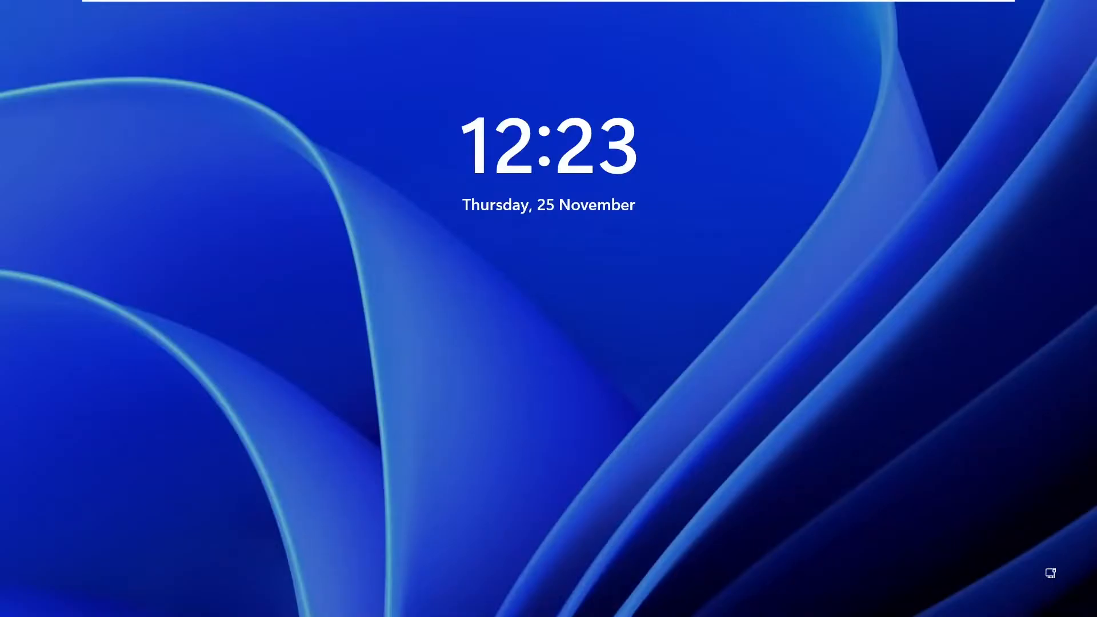
left_click(495, 403)
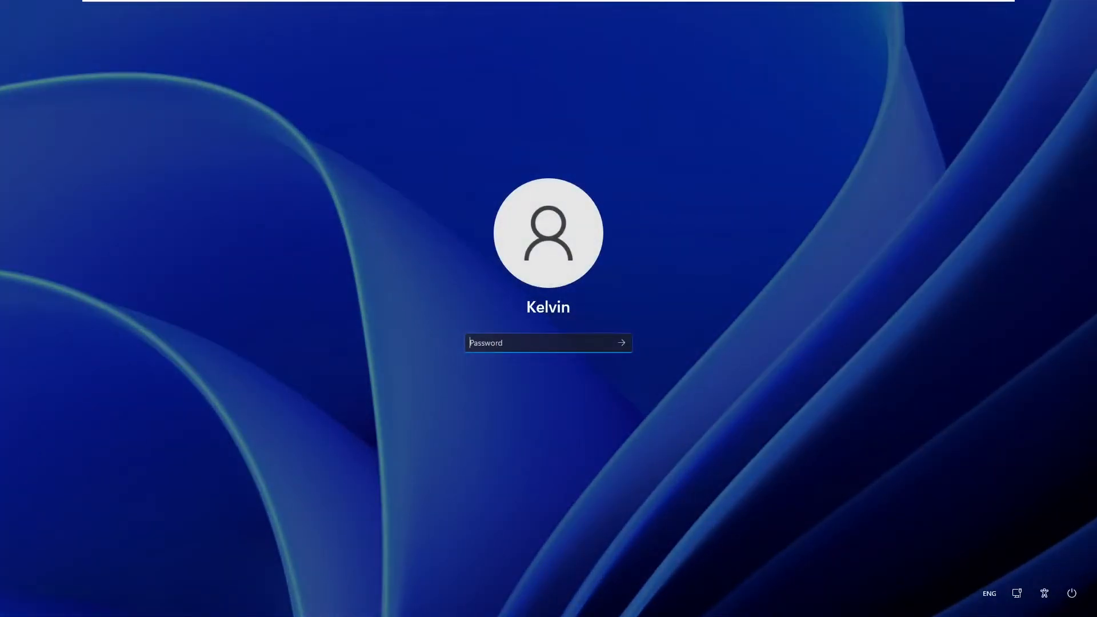
type("••")
key("Return")
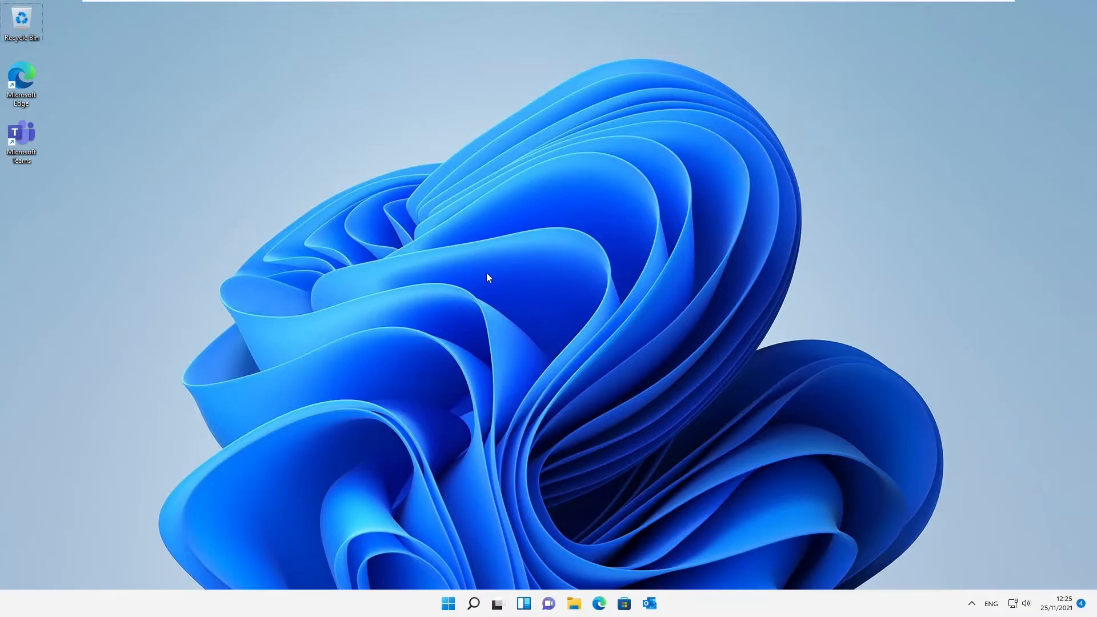
Launch Command Prompt via Run and check the domain controller's IP on DC0001.
key("super+r")
type("cmd")
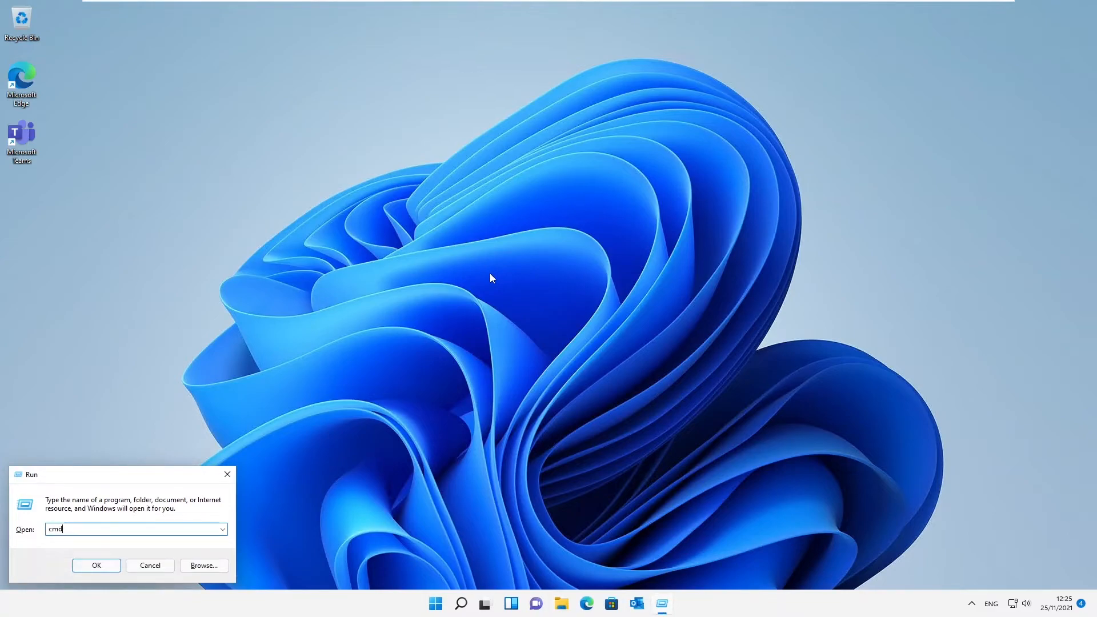
key("Return")
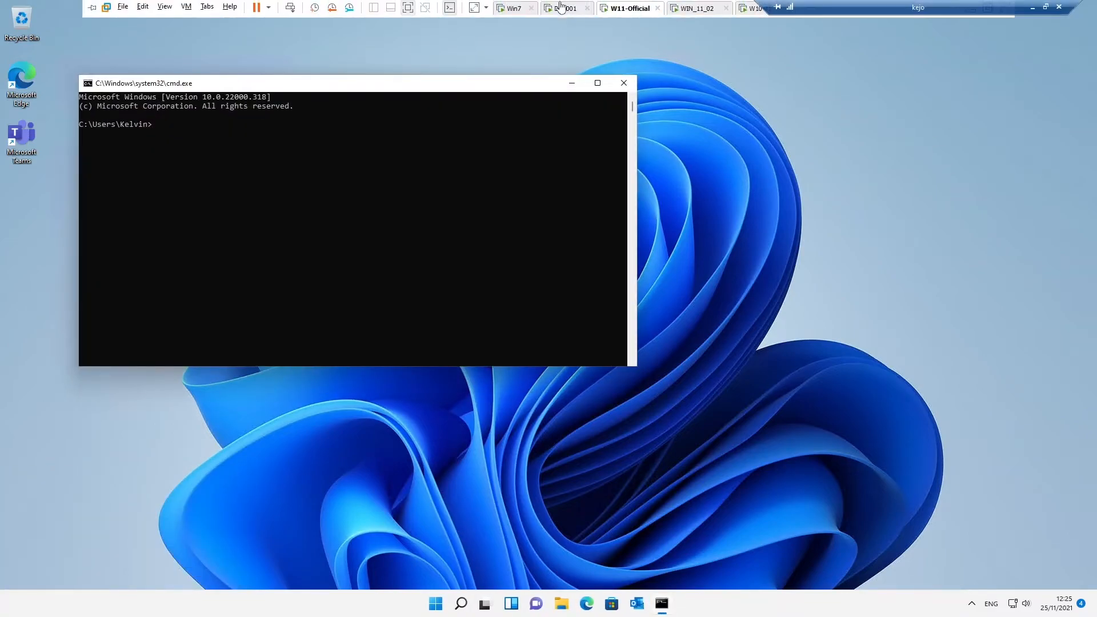
left_click(562, 7)
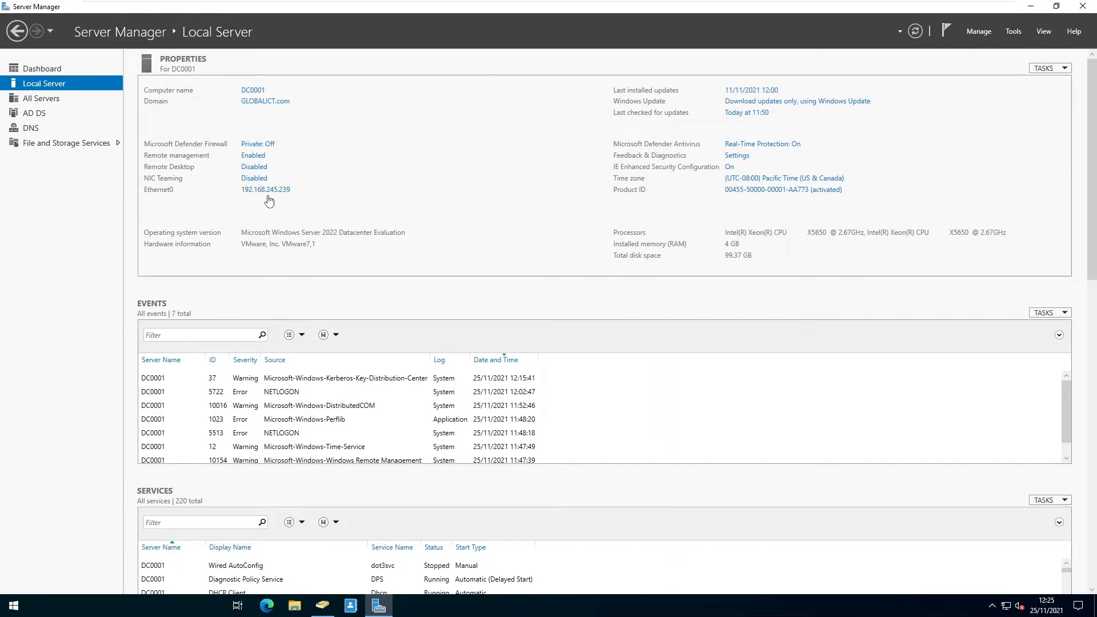
left_click(623, 8)
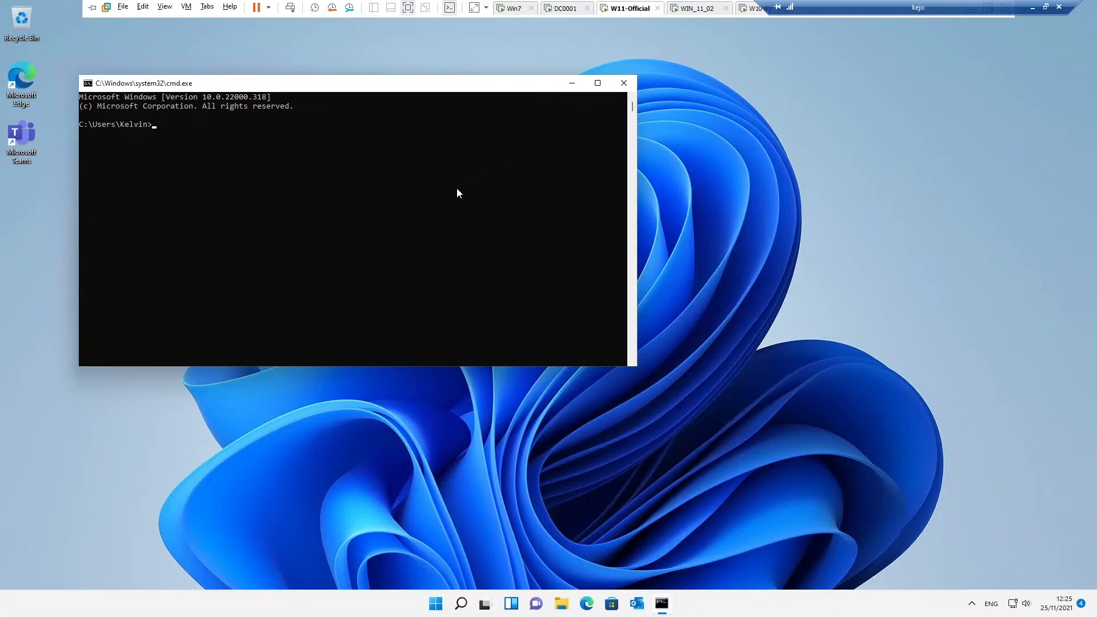
Ping the DC at 192.168.245.239, then view ipconfig /? help and ipconfig /all output.
type("ping 192.168.245.")
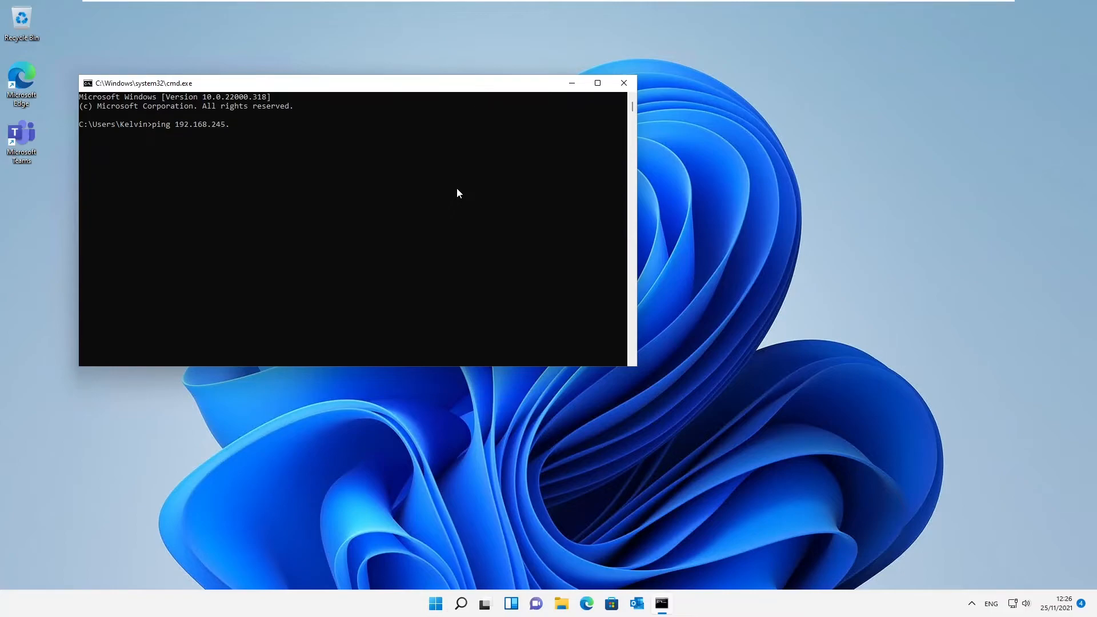
key("Return")
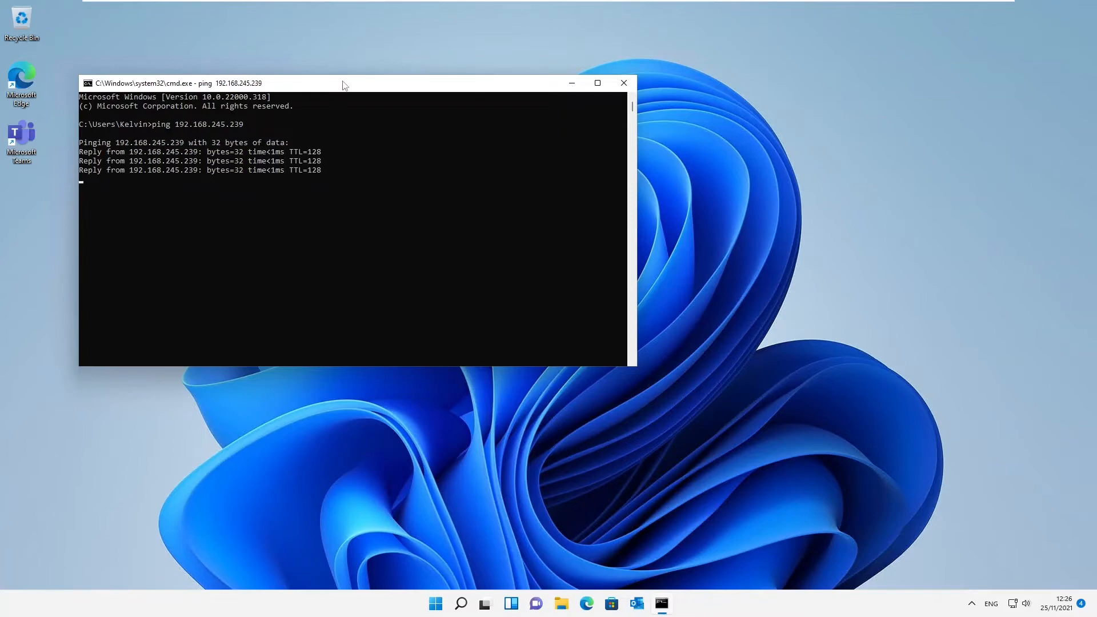
left_click_drag(343, 85, 533, 73)
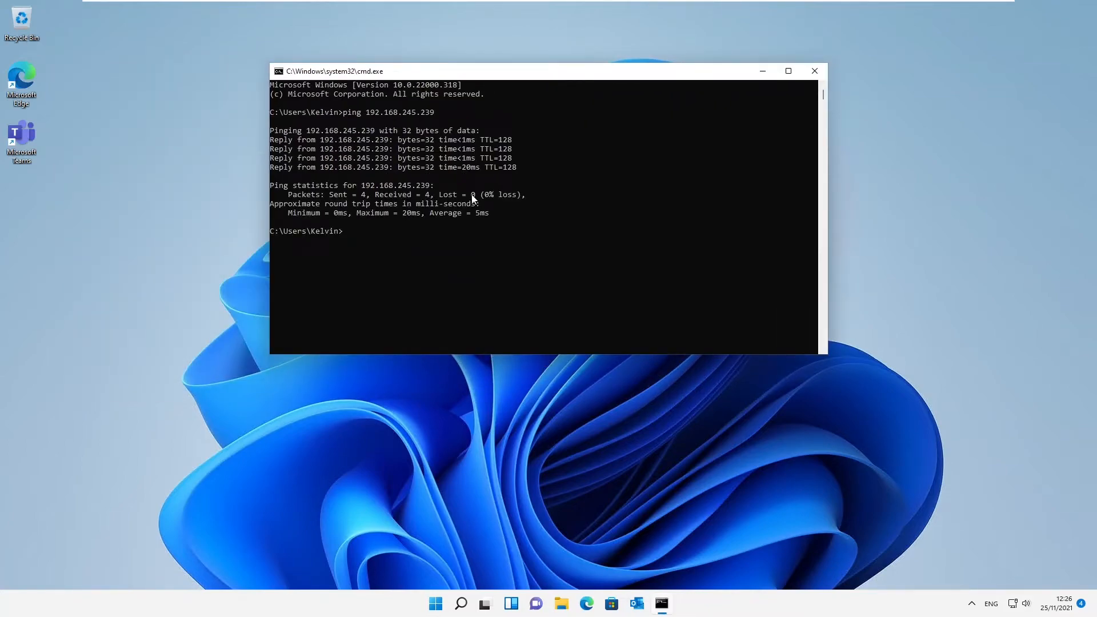
type("ipconfig /?")
key("Return")
type("ipconfig /alol")
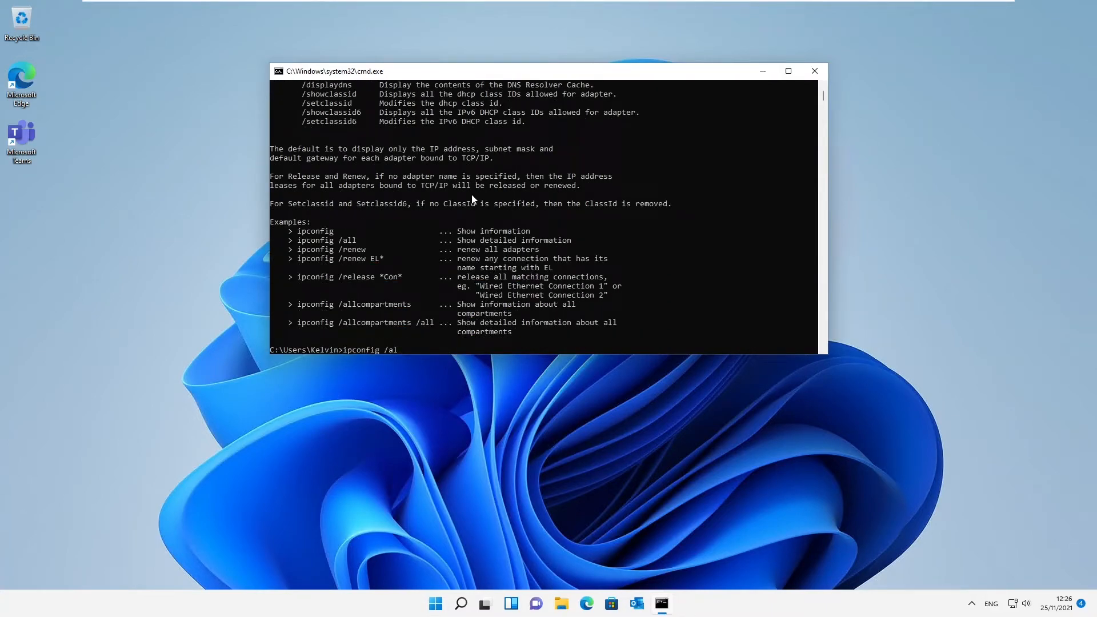
key("Return")
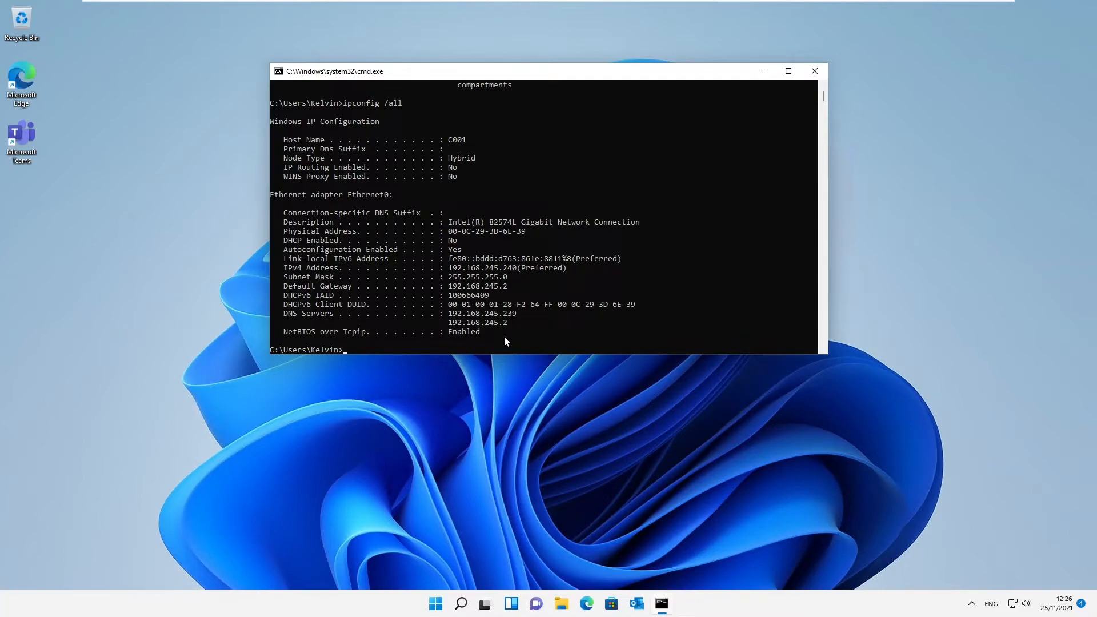
left_click(808, 74)
Open C001's Computer Name/Domain Changes dialog from the Settings About page.
left_click(448, 603)
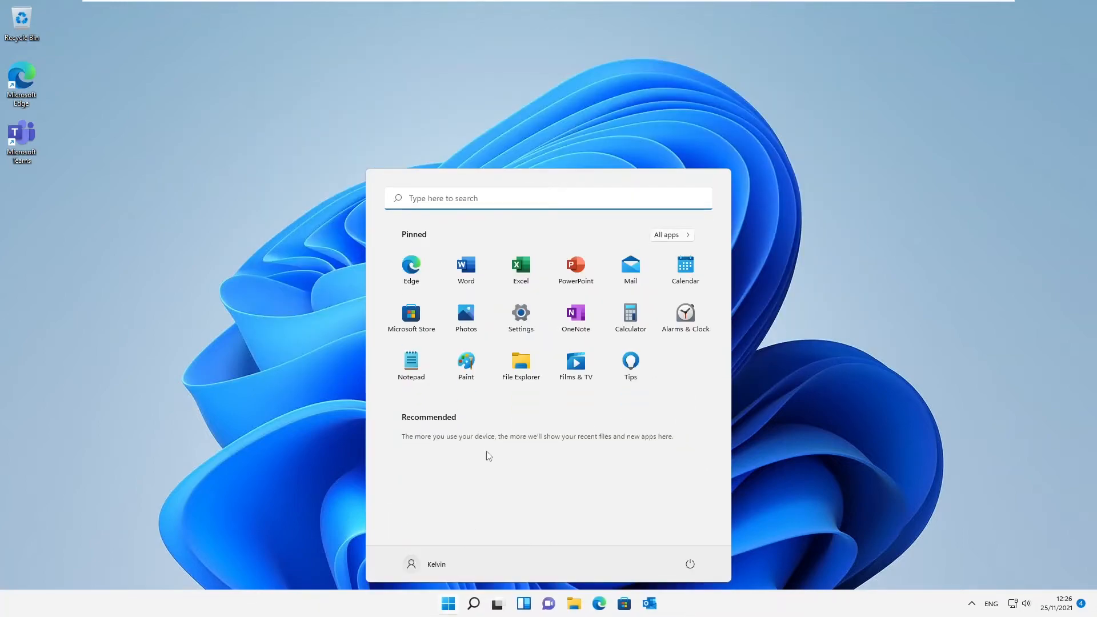
left_click(521, 320)
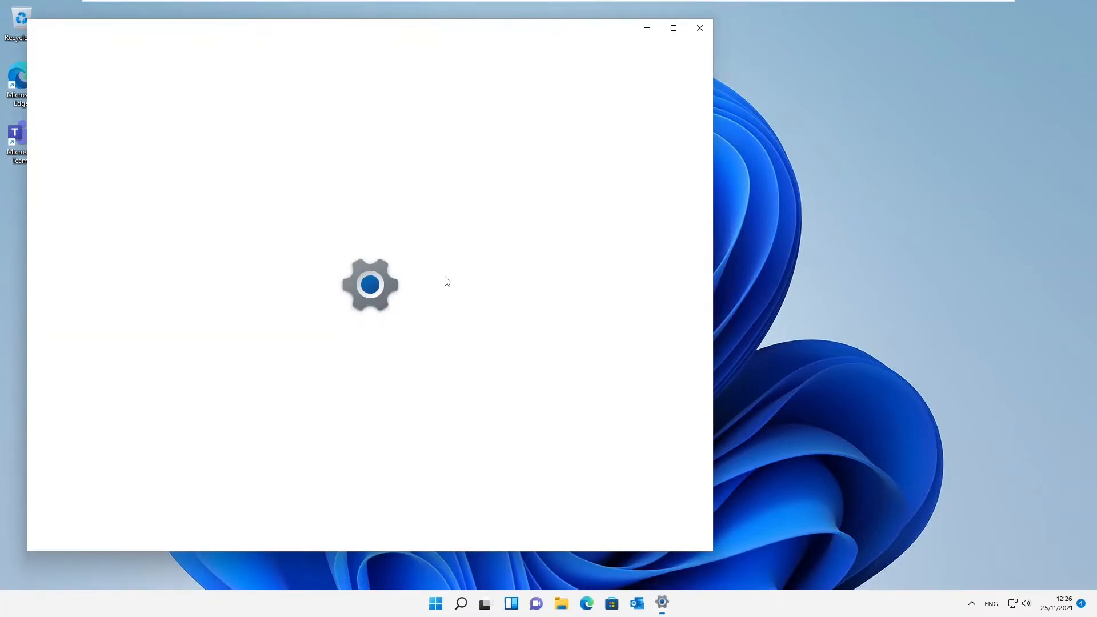
scroll(352, 424, "down", 3)
scroll(352, 424, "down", 2)
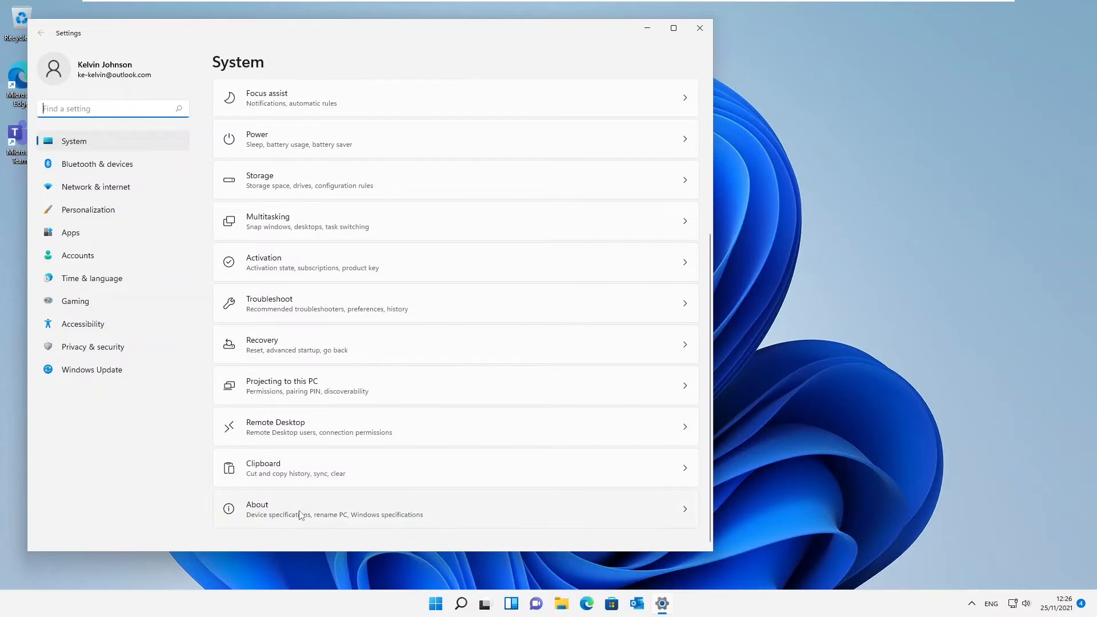
left_click(301, 515)
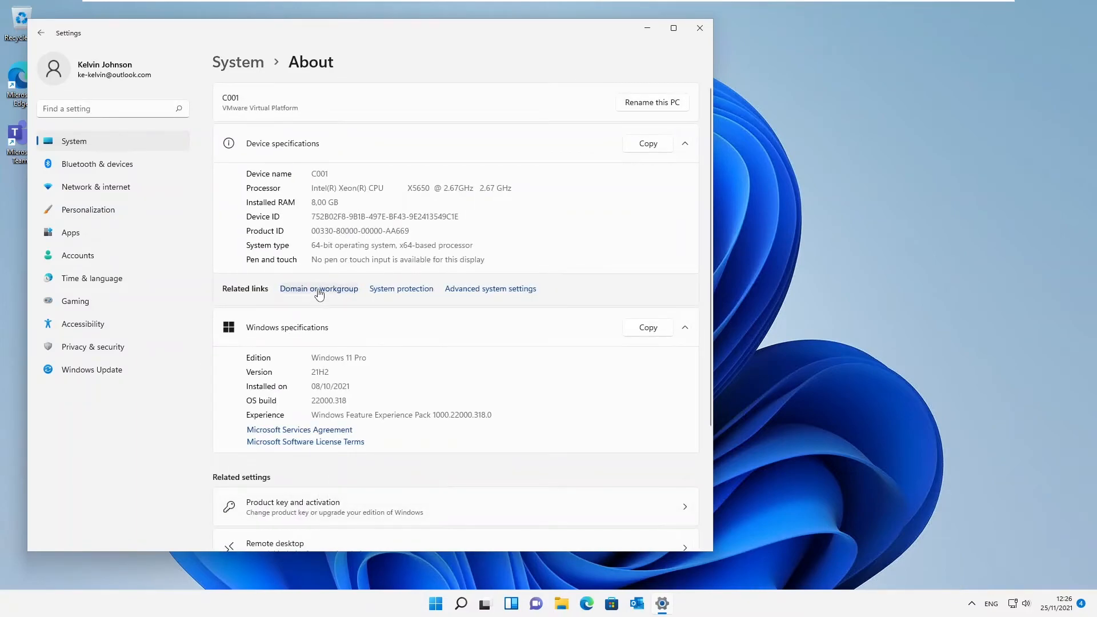
left_click(314, 290)
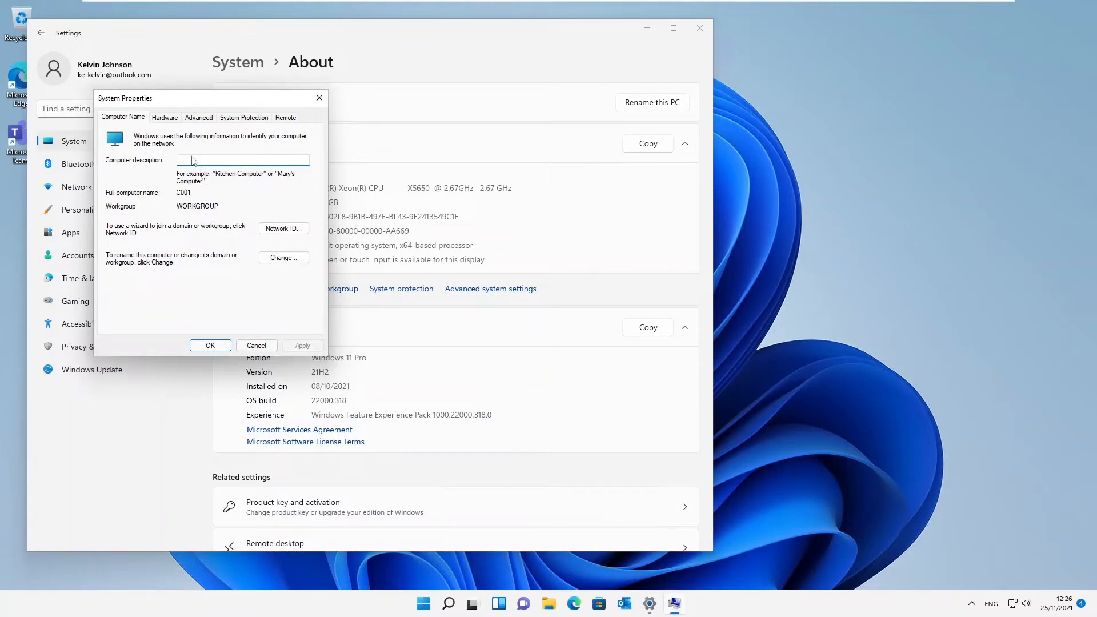
left_click(282, 260)
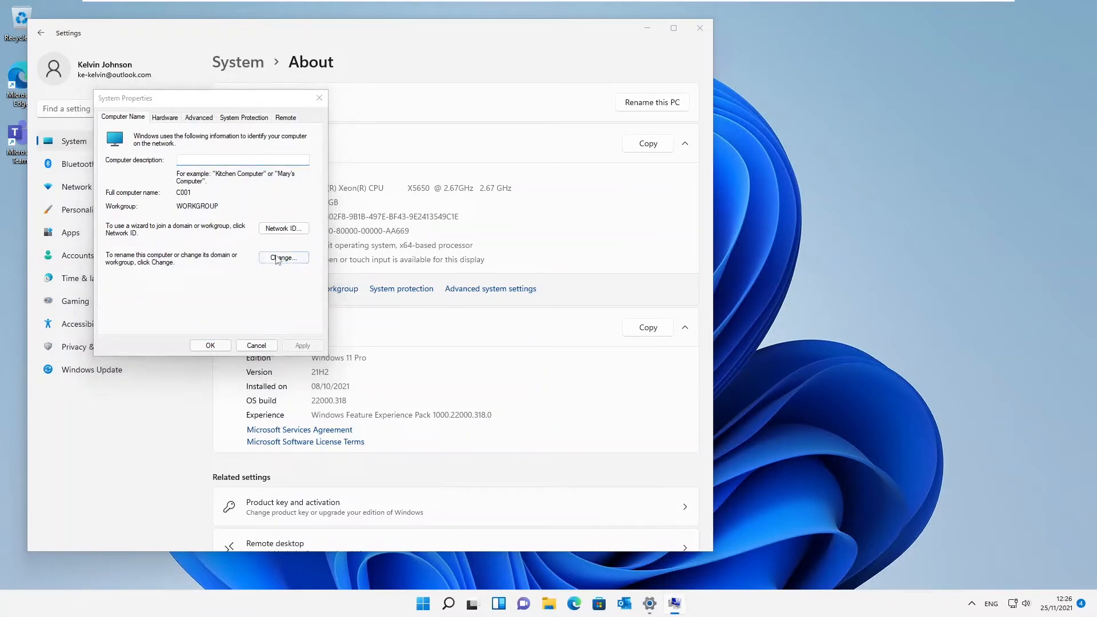
Switch membership from Workgroup to Domain and place the cursor in the domain name box.
left_click(133, 254)
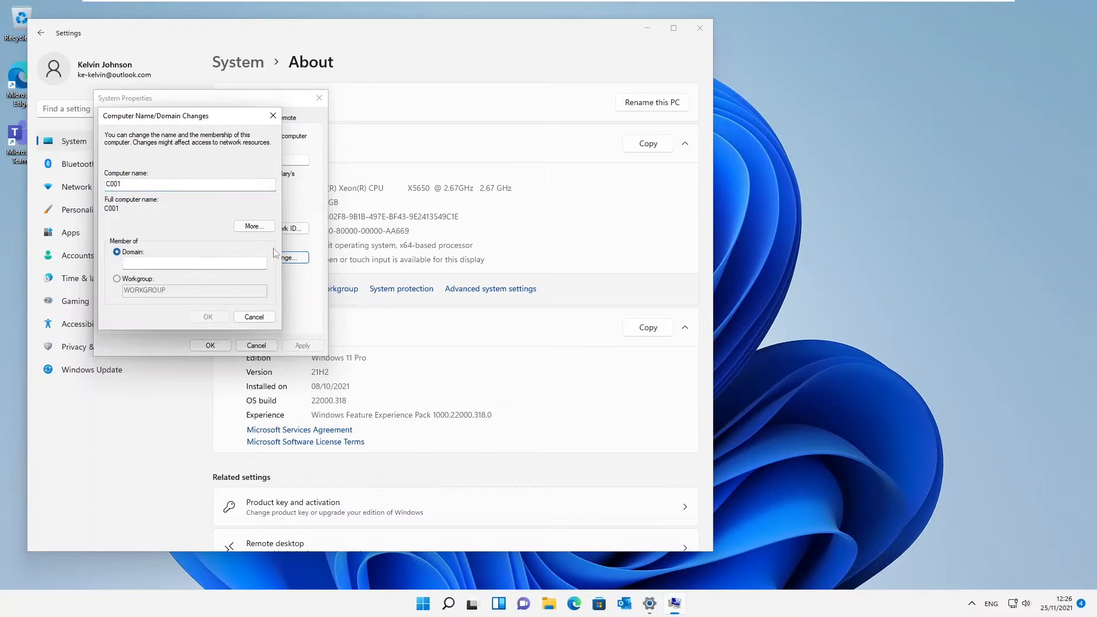
mouse_move(514, 5)
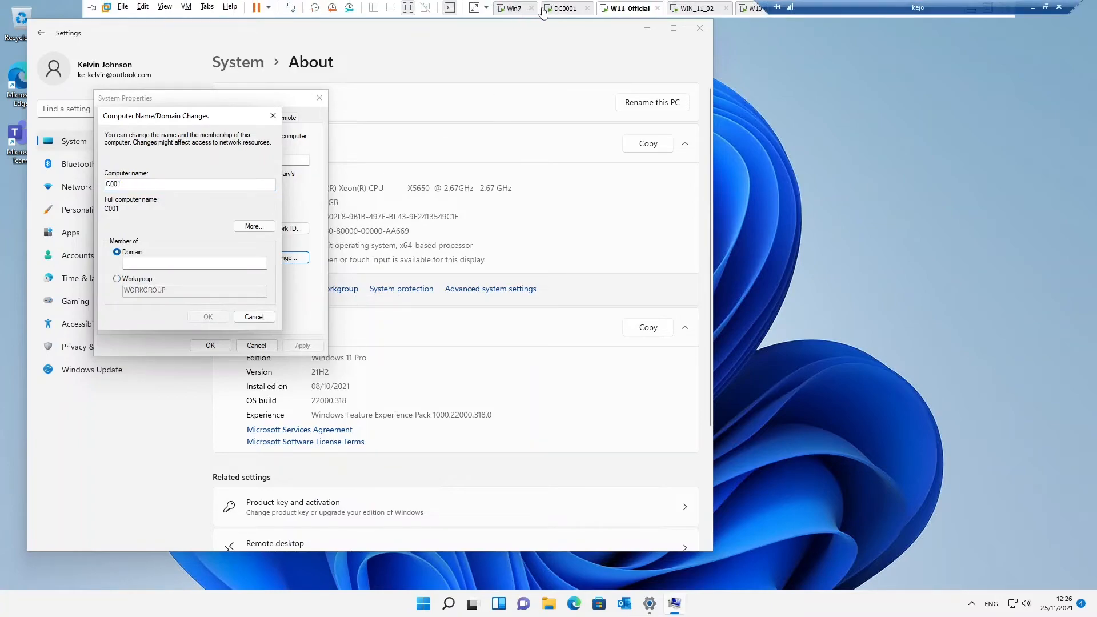
left_click(562, 6)
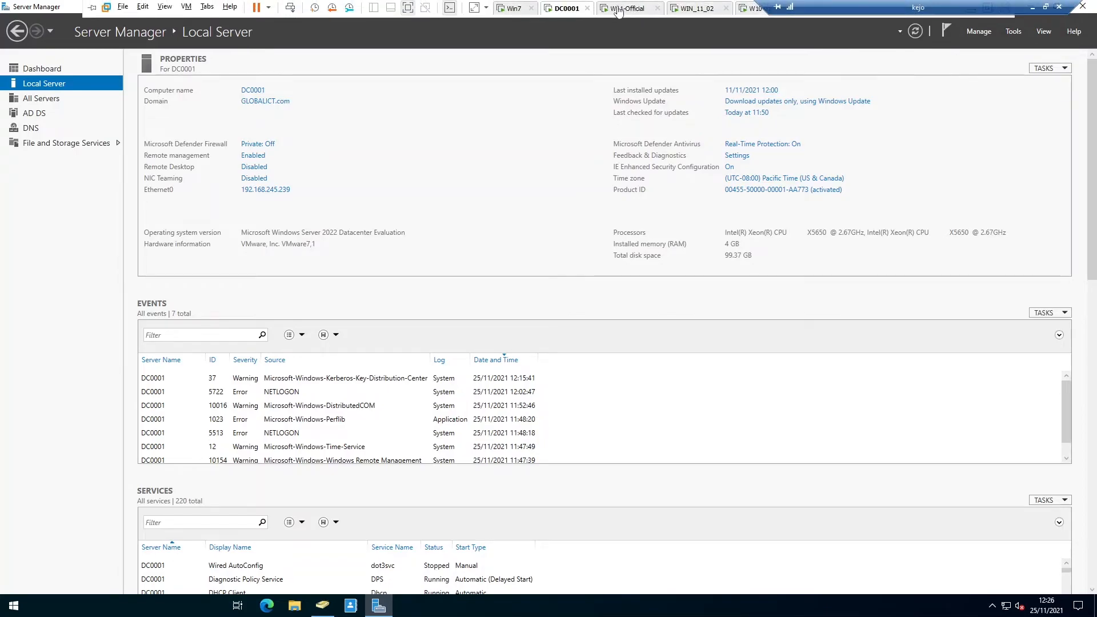
left_click(622, 7)
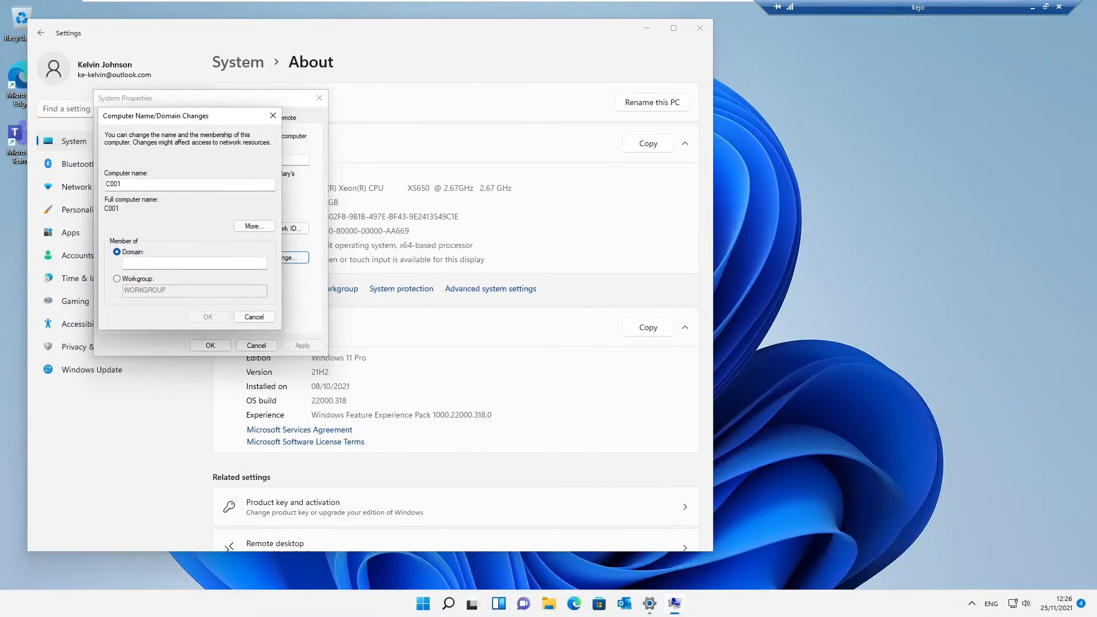
left_click(137, 262)
Enter globalict.com as the domain to join and dismiss the firewall notification.
type("globalict.com")
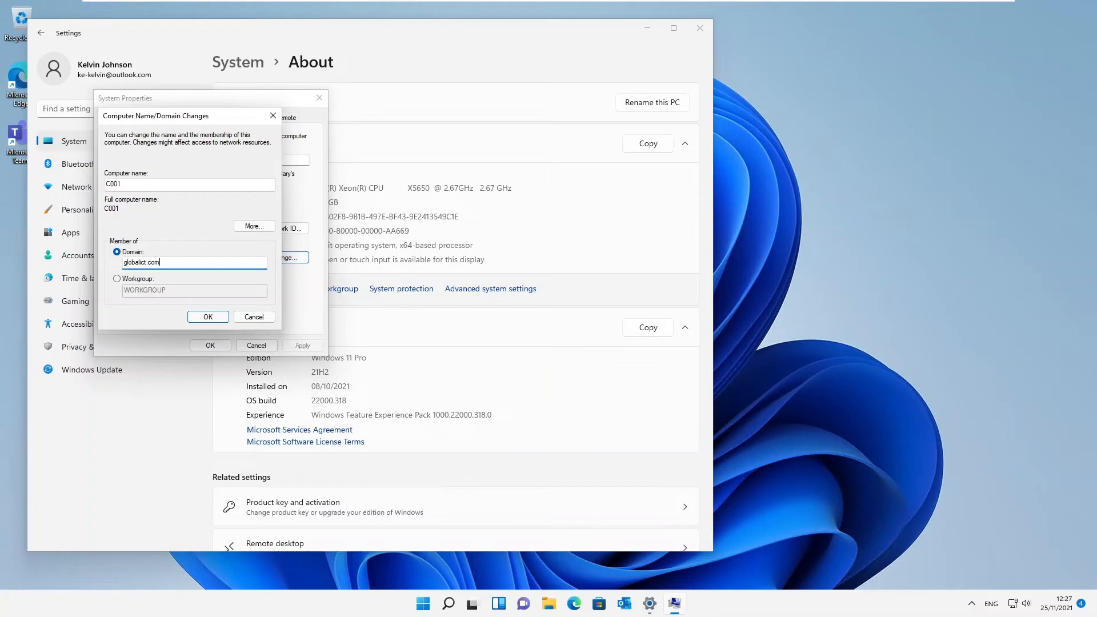
left_click(208, 317)
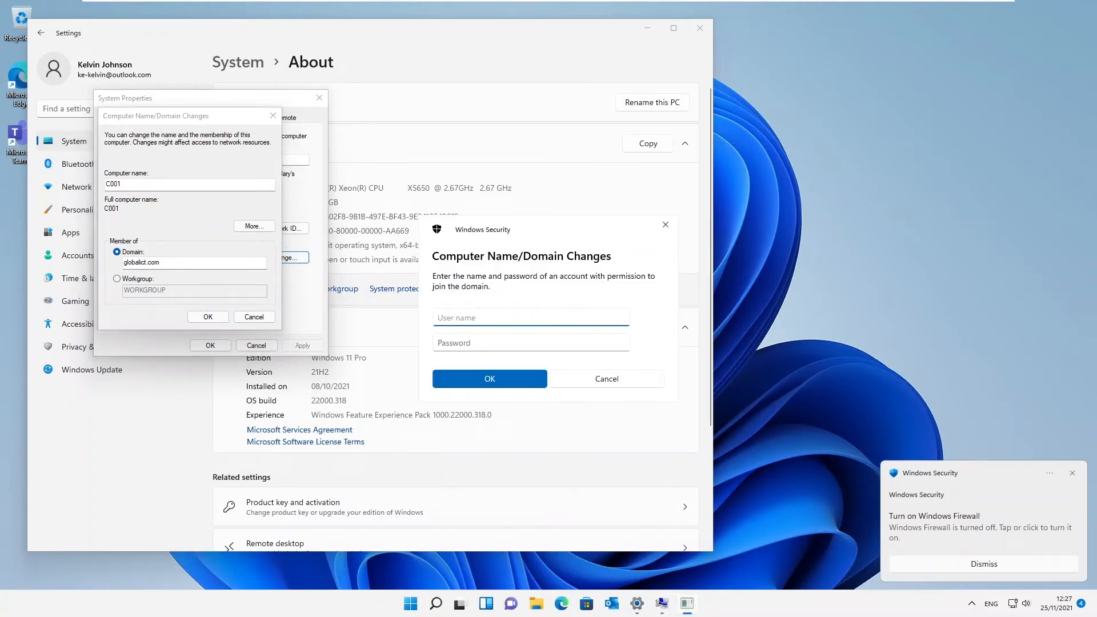
left_click(1072, 473)
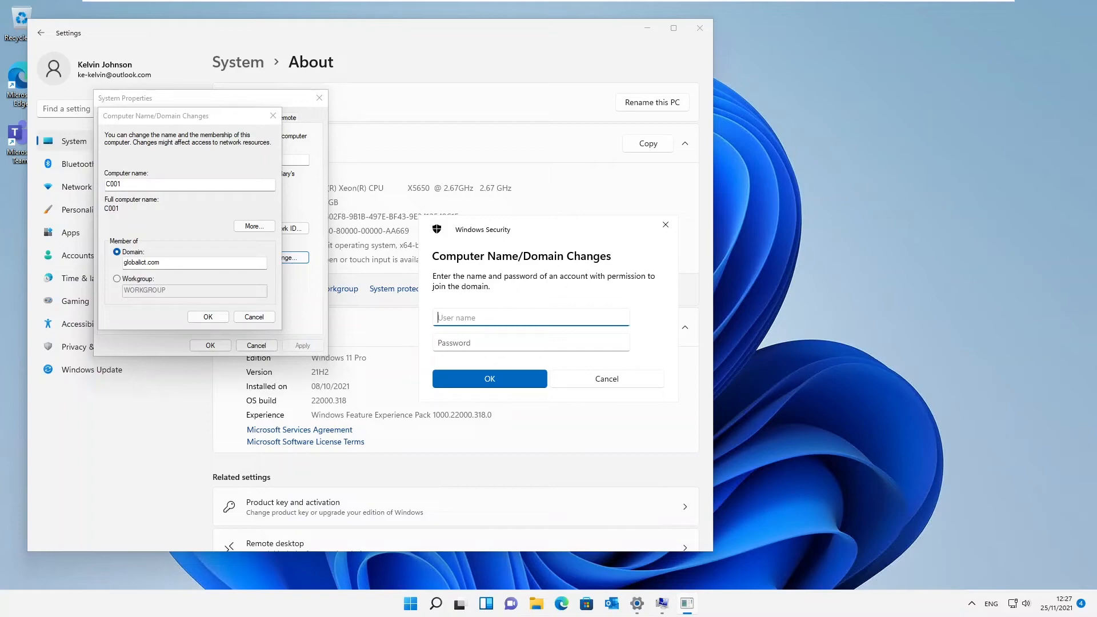
Authorise the join with the domain user account's username and password.
key("Tab")
type("P")
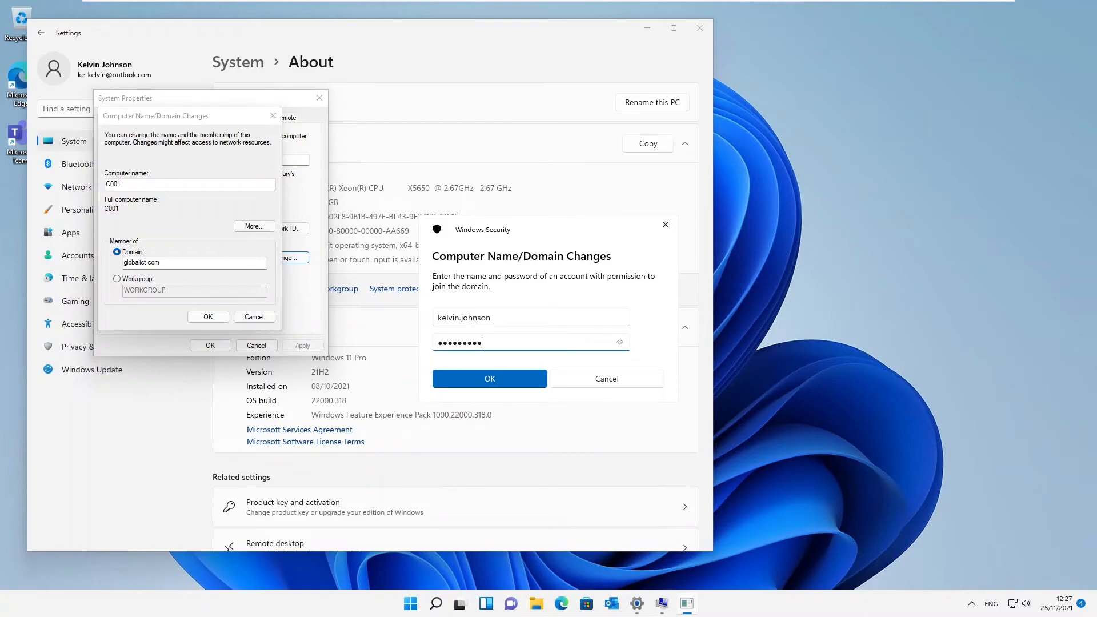
left_click(498, 386)
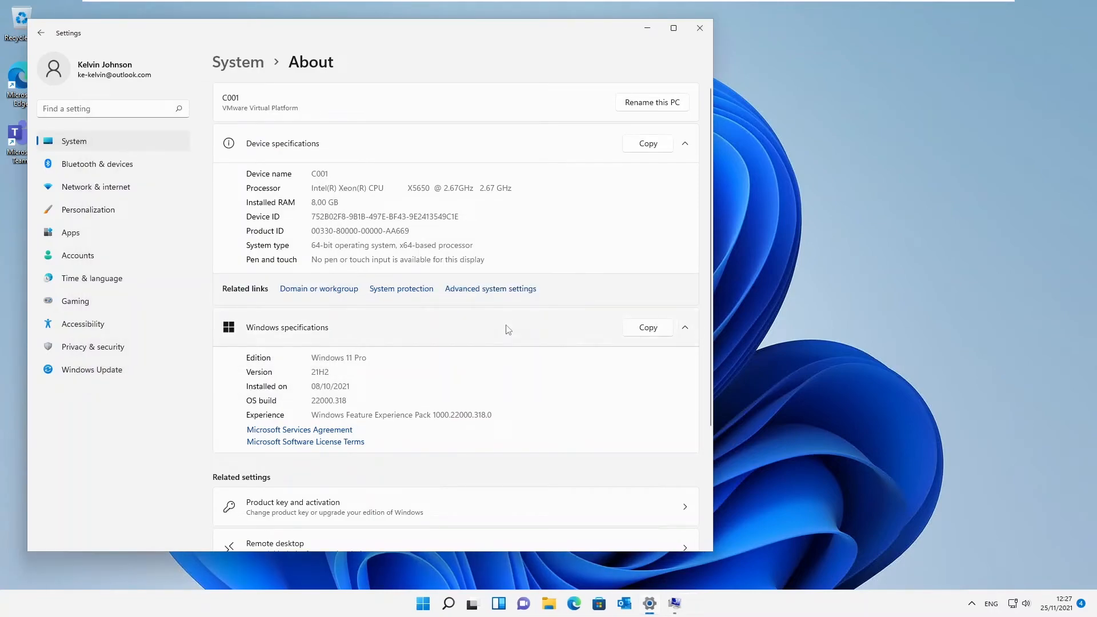
Acknowledge the globalict.com welcome and restart notices, close System Properties, and open ADUC on DC0001.
left_click(646, 32)
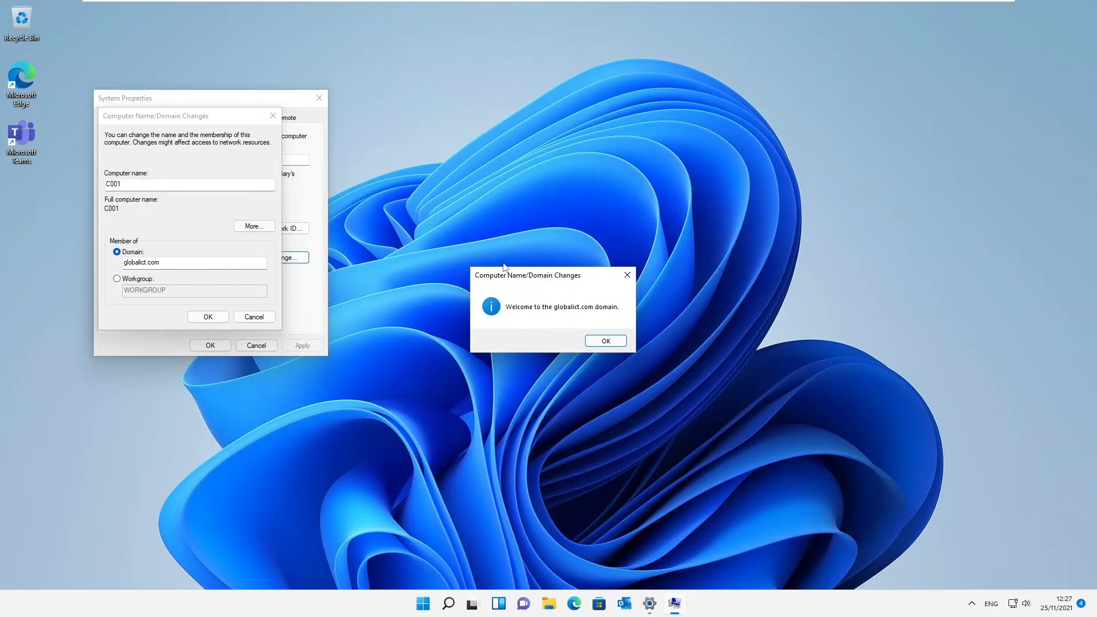
left_click(597, 342)
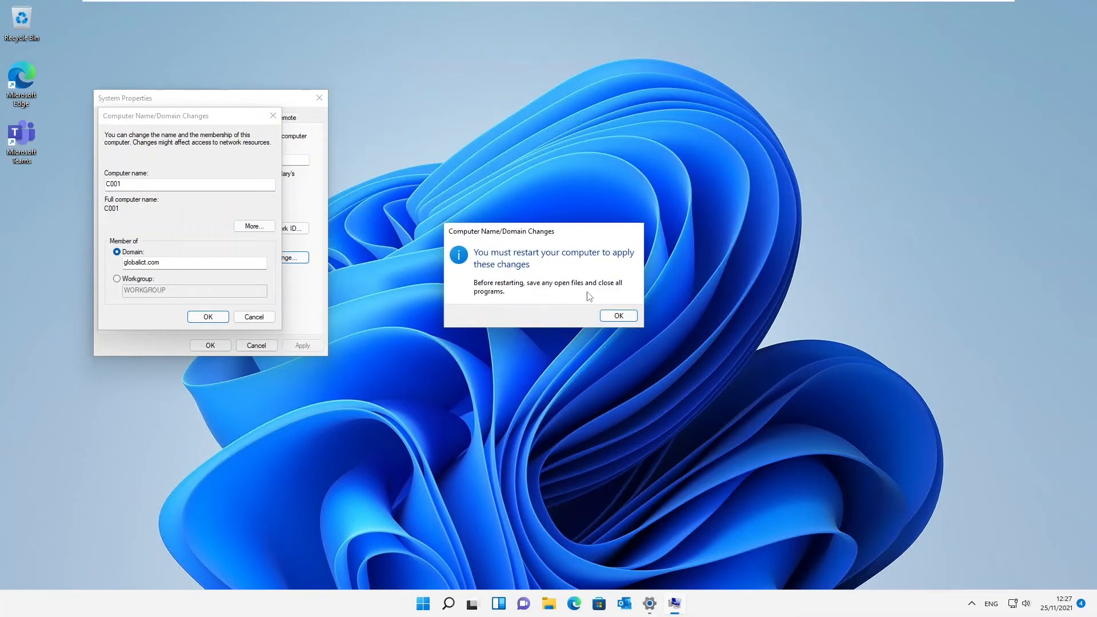
left_click(607, 318)
left_click(211, 345)
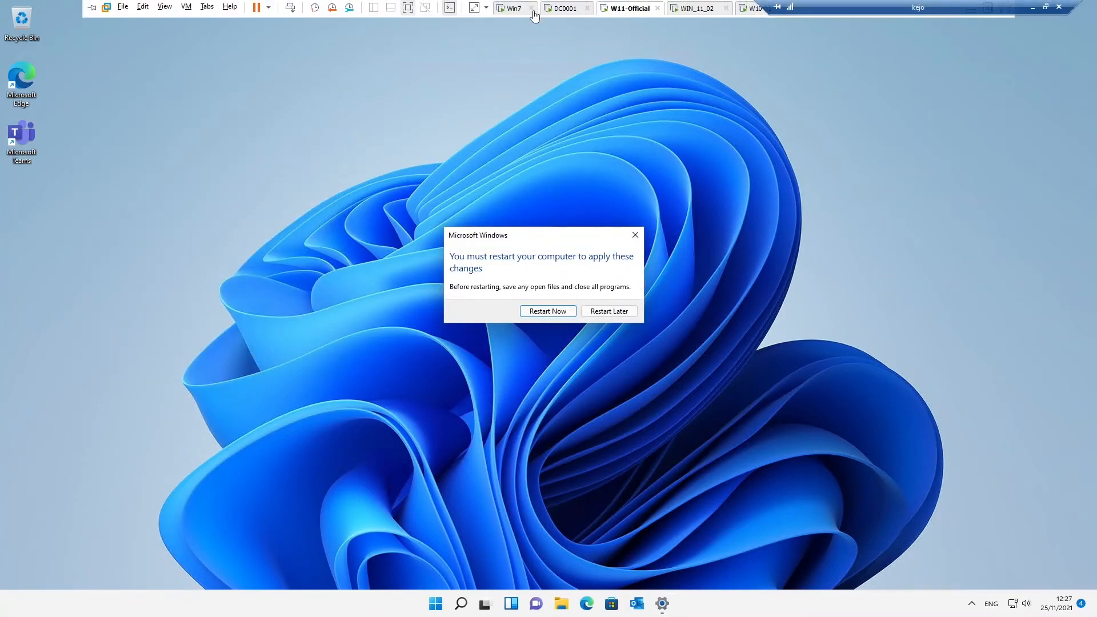
left_click(556, 12)
left_click(322, 604)
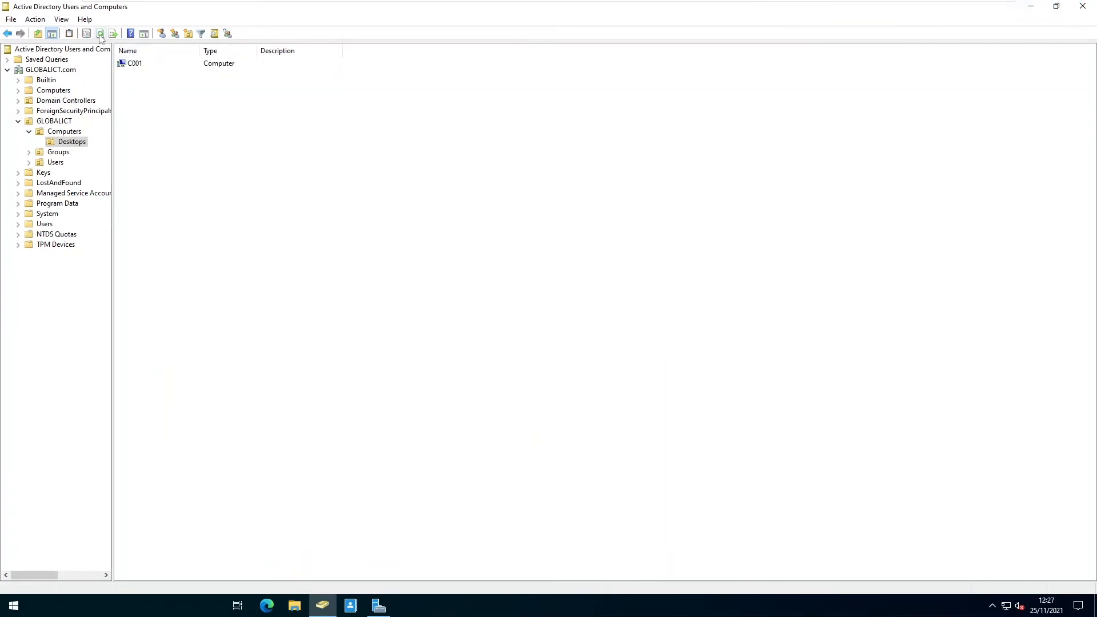
left_click(53, 90)
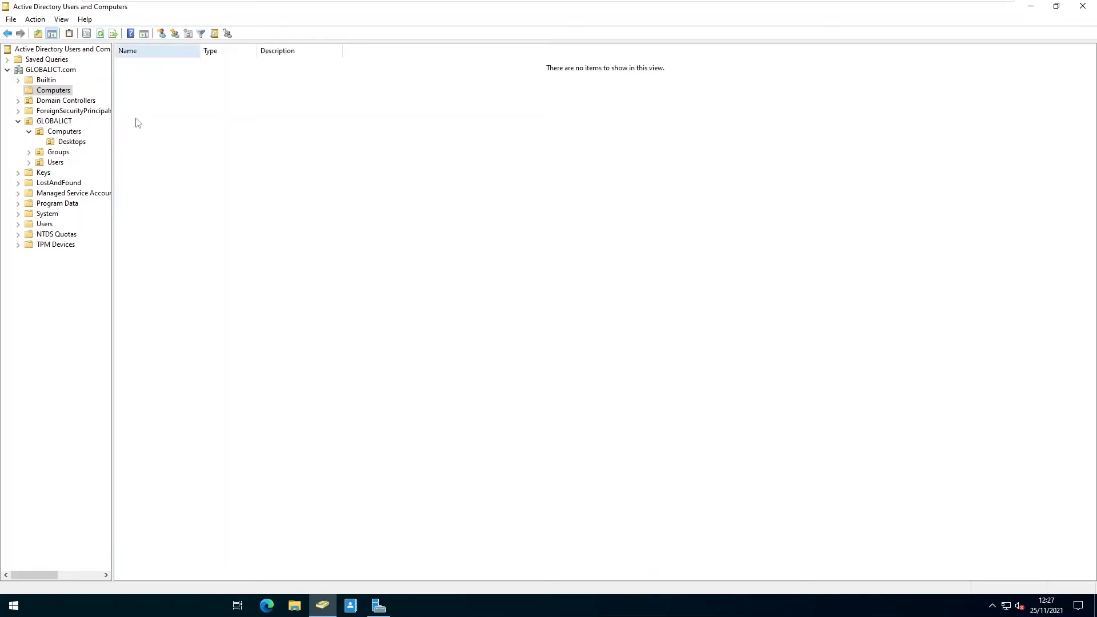
left_click(74, 141)
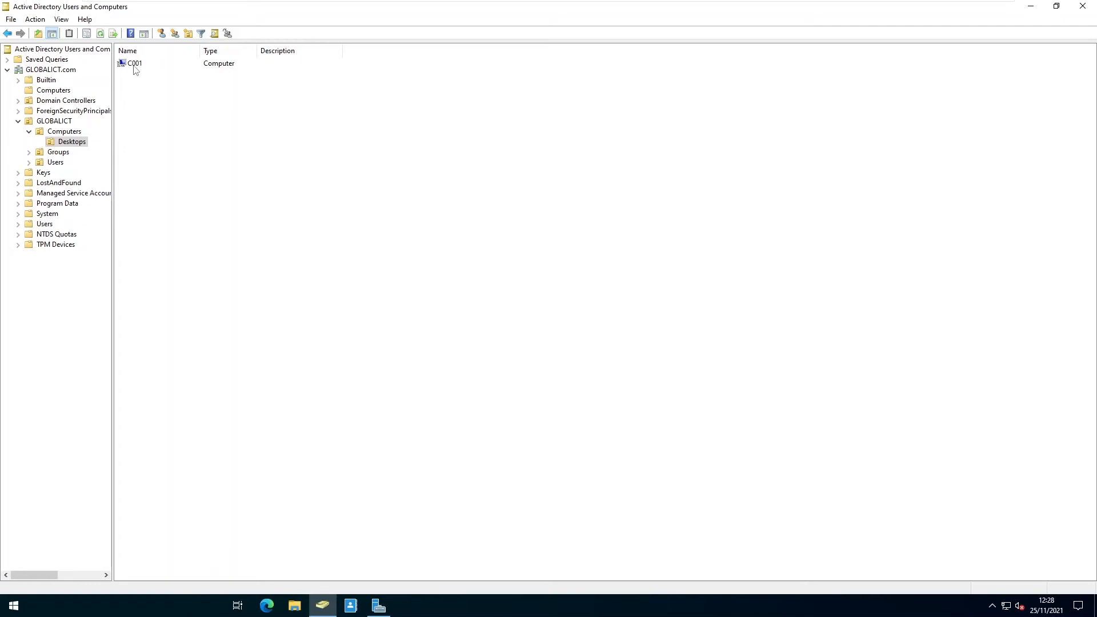
left_click(135, 67)
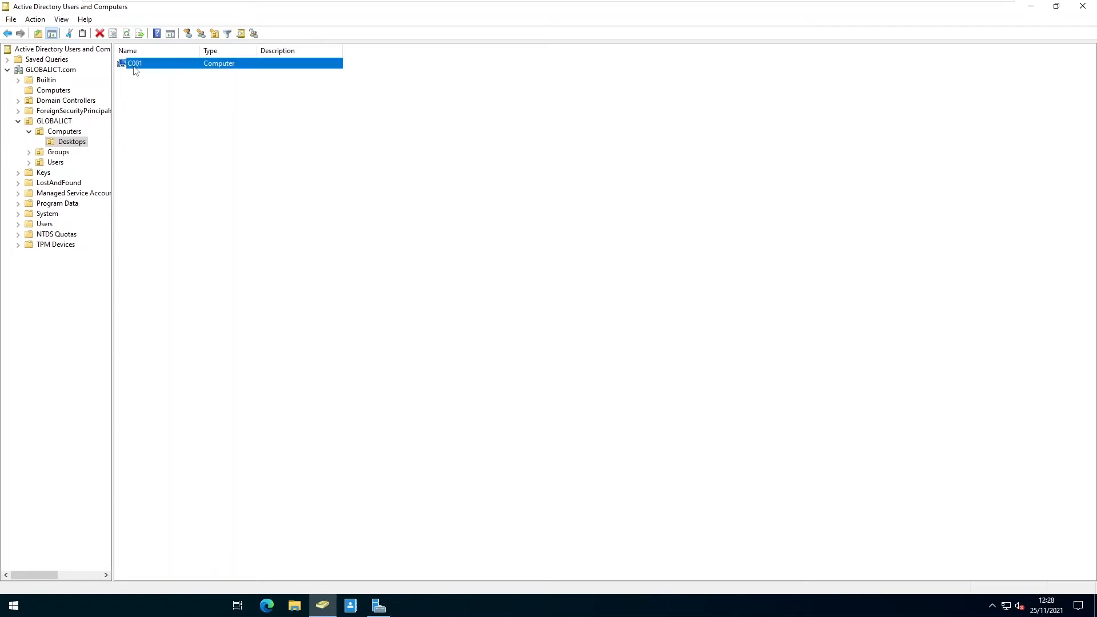
right_click(134, 66)
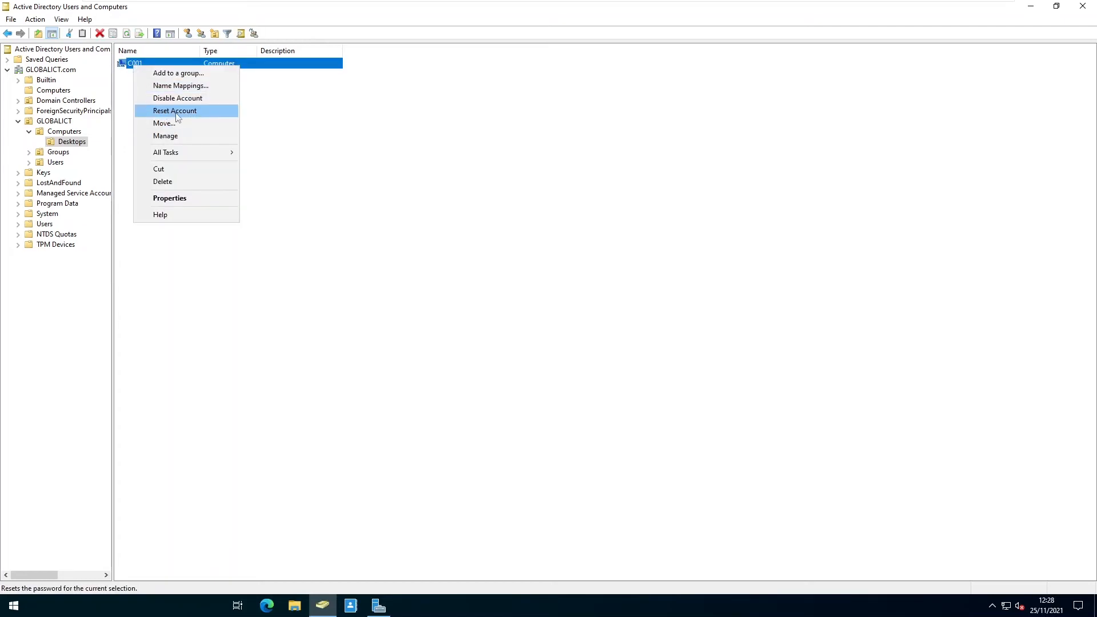
left_click(283, 112)
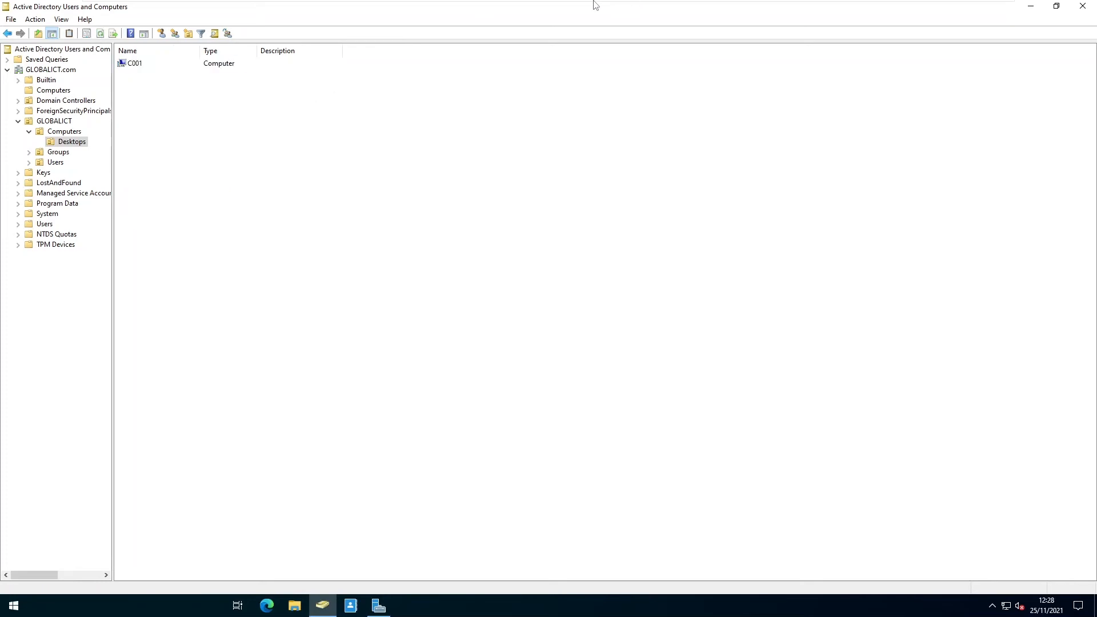
mouse_move(585, 3)
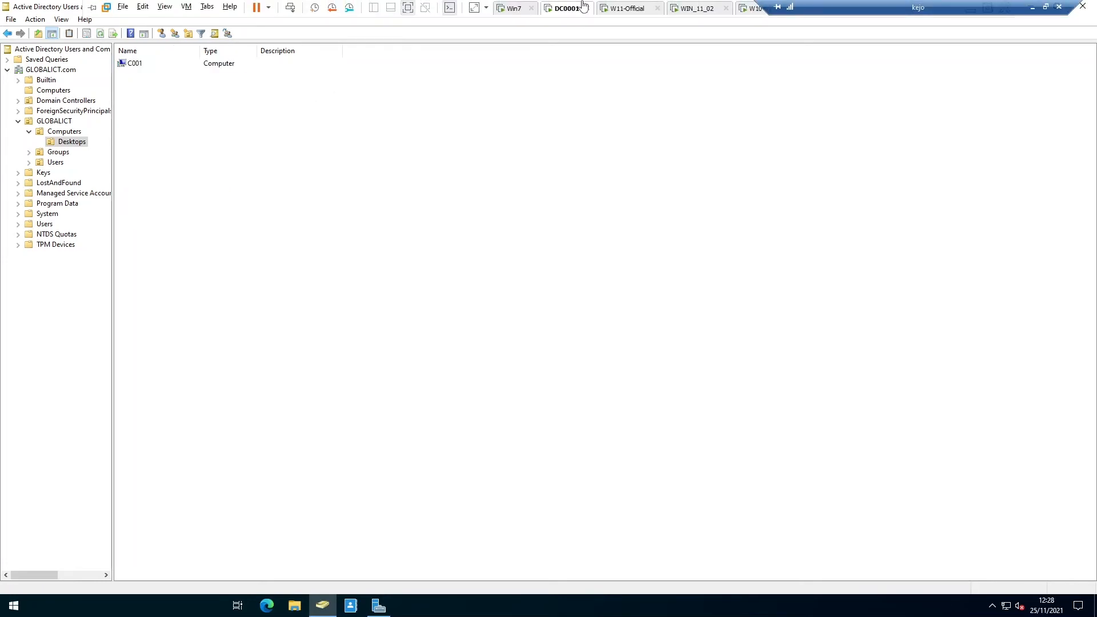
Back on C001, restart now to apply the globalict.com join and reach sign-in.
left_click(615, 10)
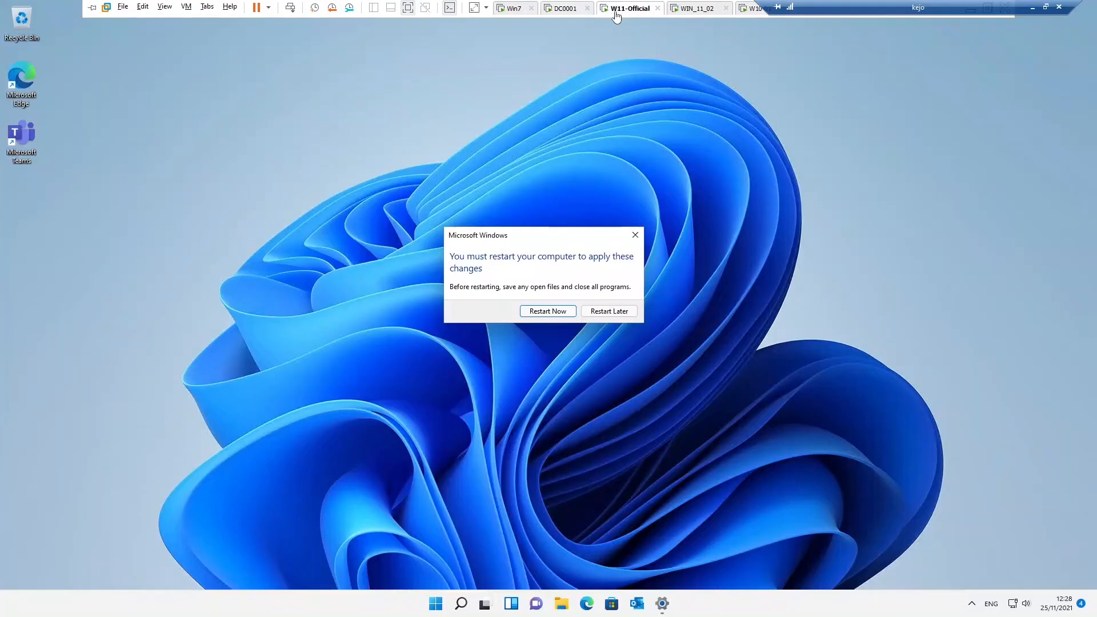
left_click(553, 312)
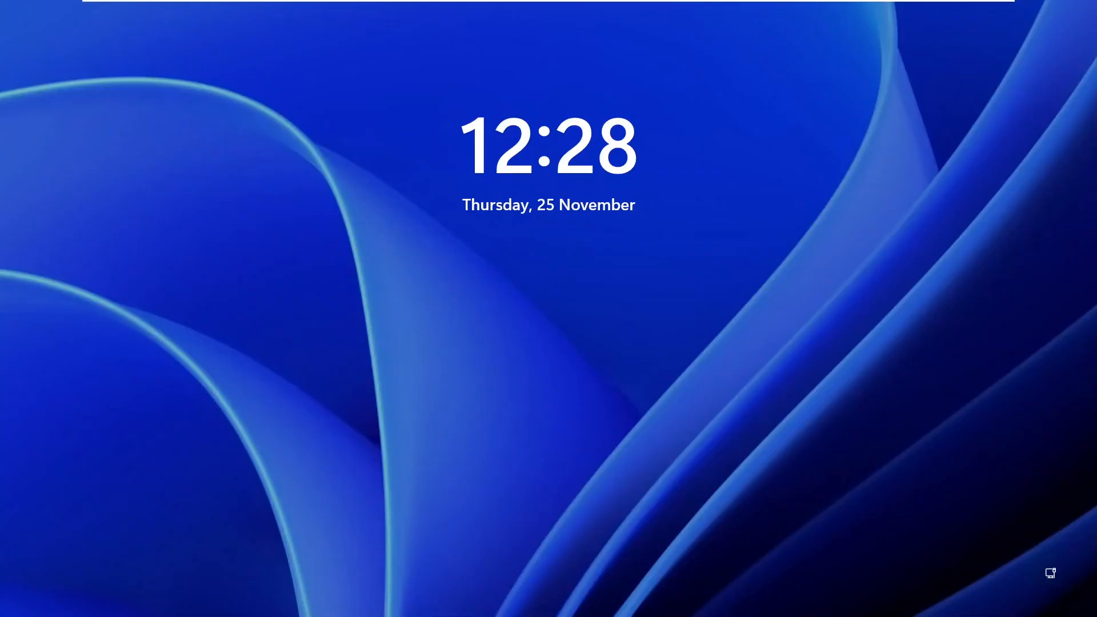
left_click(495, 407)
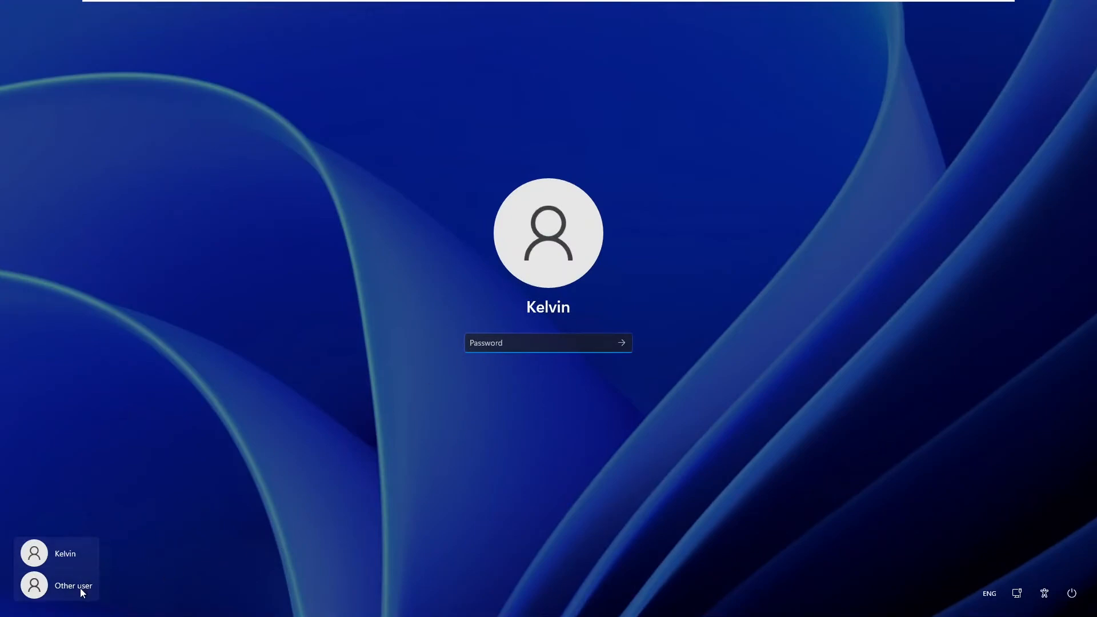
Sign in as Other user with the domain user's GLOBALICT username and password.
left_click(63, 586)
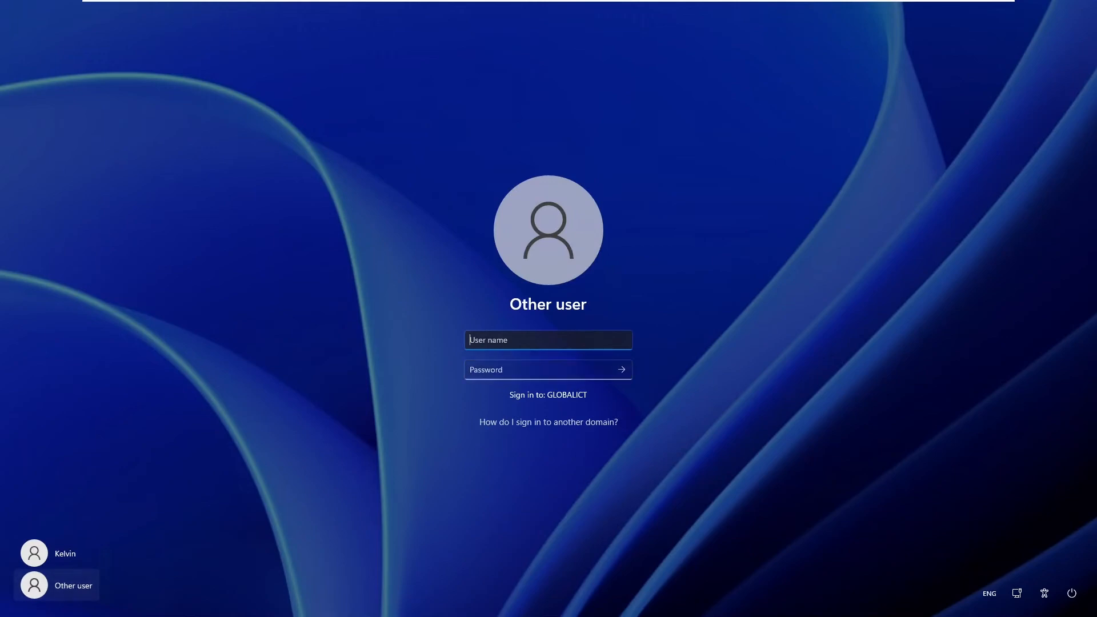
key("Tab")
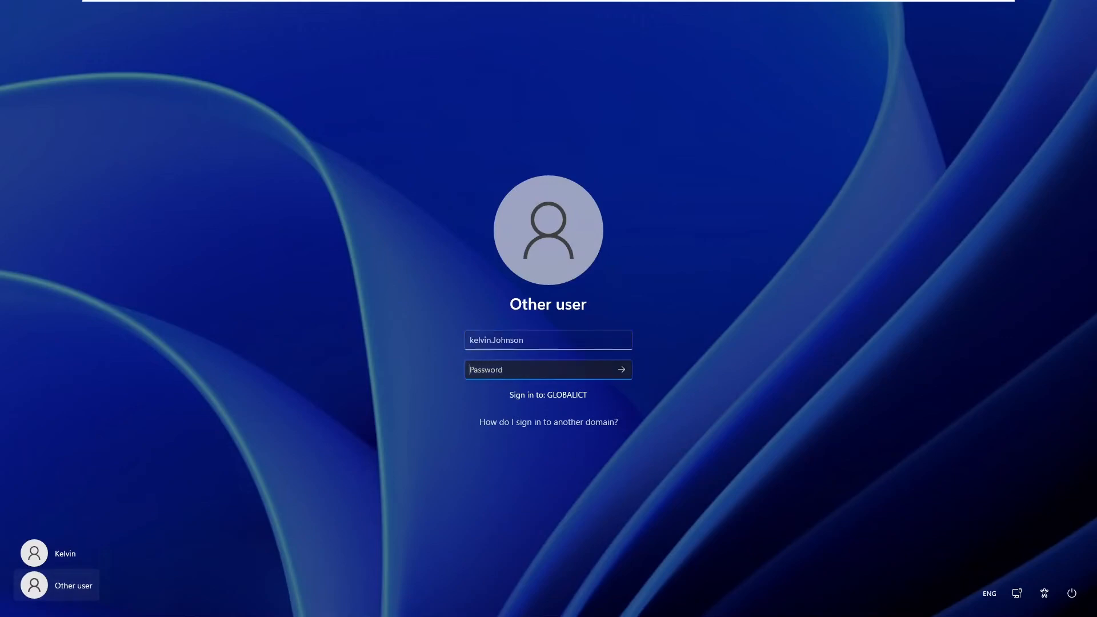
type("•••••••••")
key("Return")
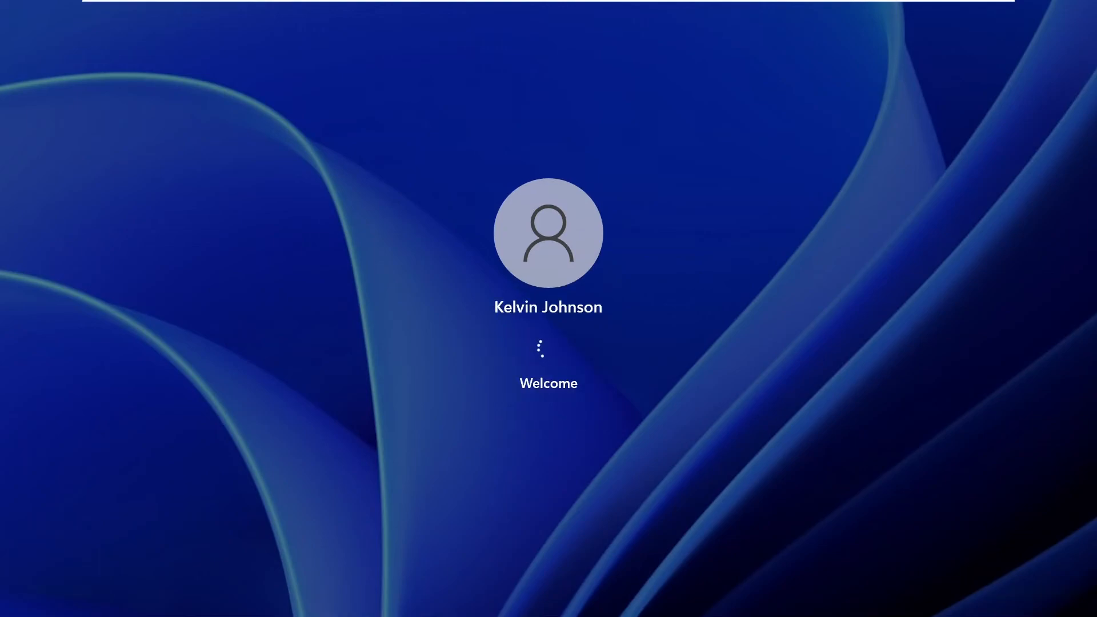